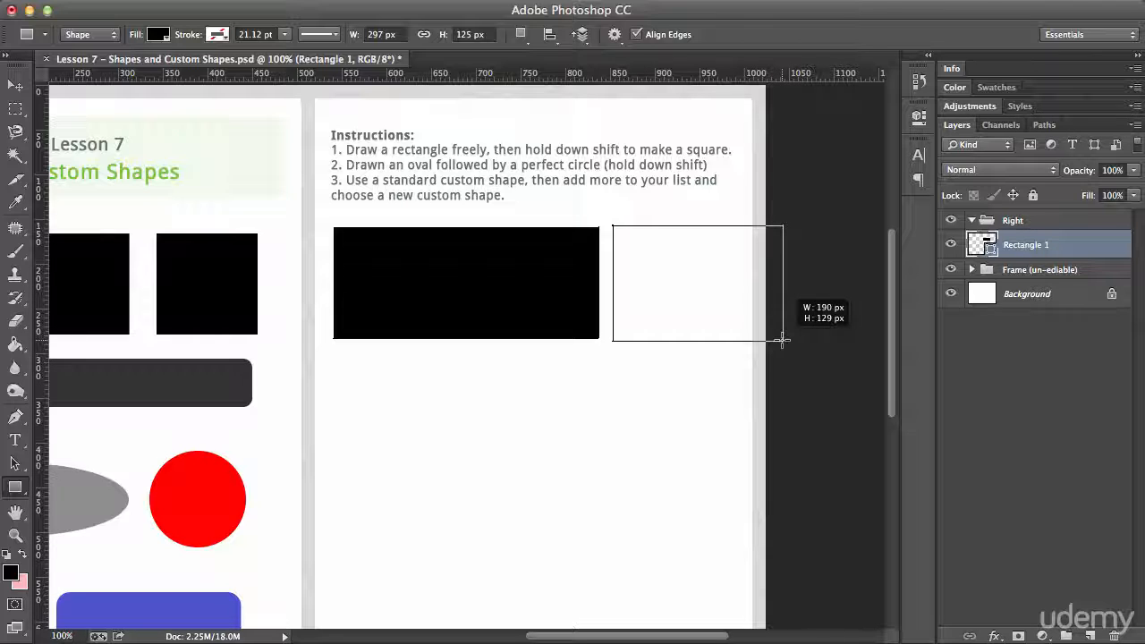
- Draw a black square about 128 px wide beside the wide rectangle, and collapse the shape properties
{"action": "key", "text": "shift"}
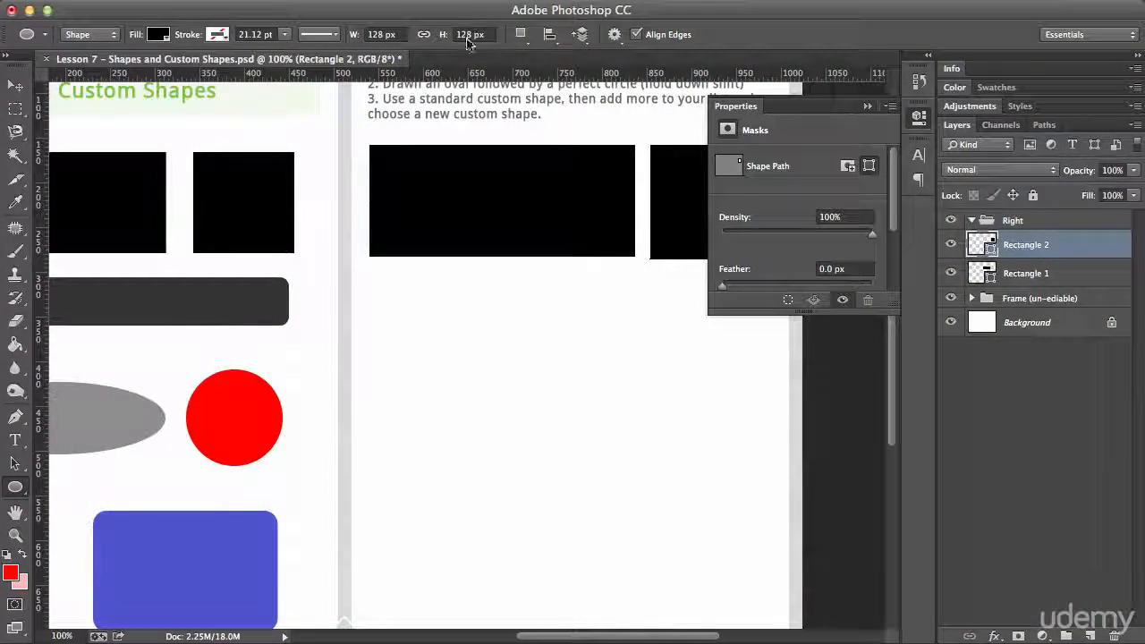
{"action": "left_click", "coordinate": [868, 109]}
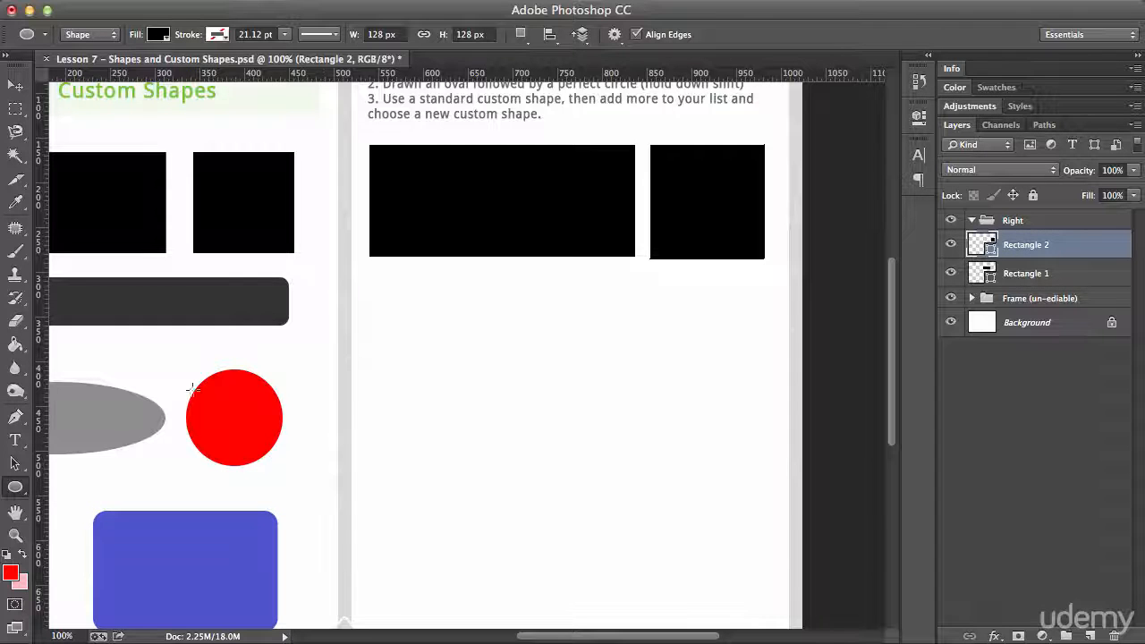
- Try a rounded rectangle about 437 × 109 px with a 10 px corner radius below the black rectangles, and undo it
{"action": "left_click", "coordinate": [22, 490]}
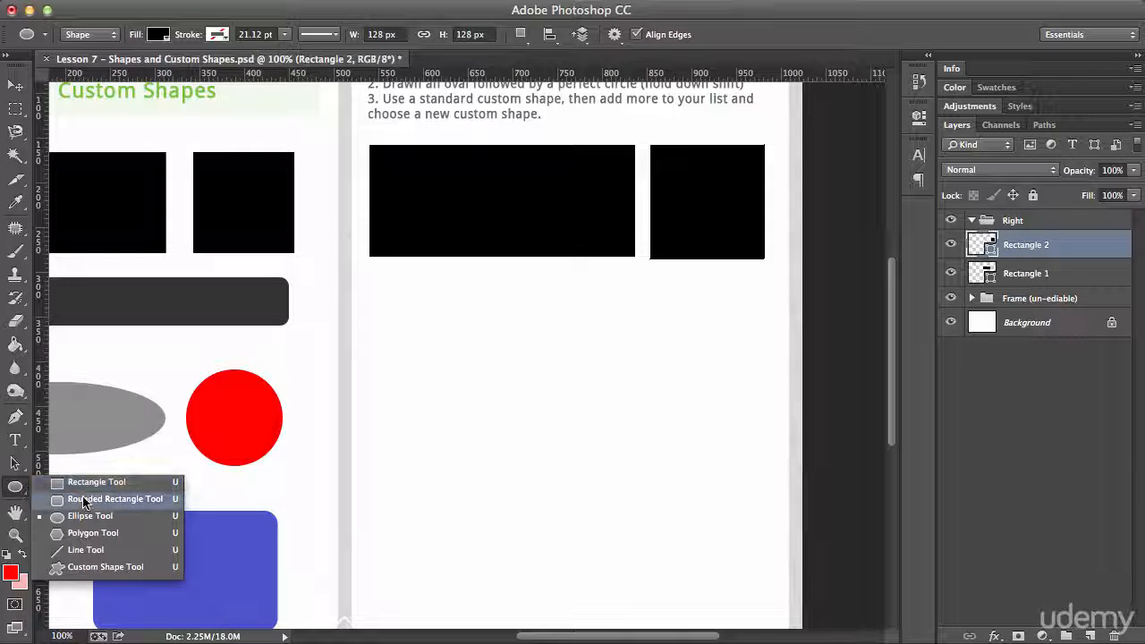
{"action": "left_click", "coordinate": [115, 496]}
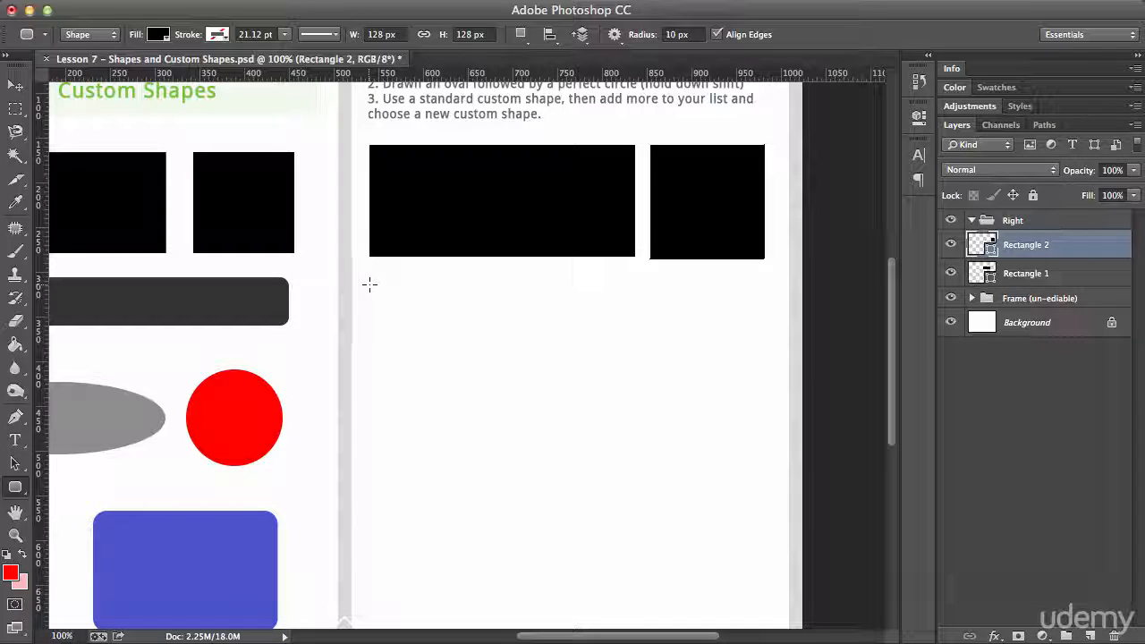
{"action": "left_click_drag", "start_coordinate": [369, 285], "coordinate": [759, 381]}
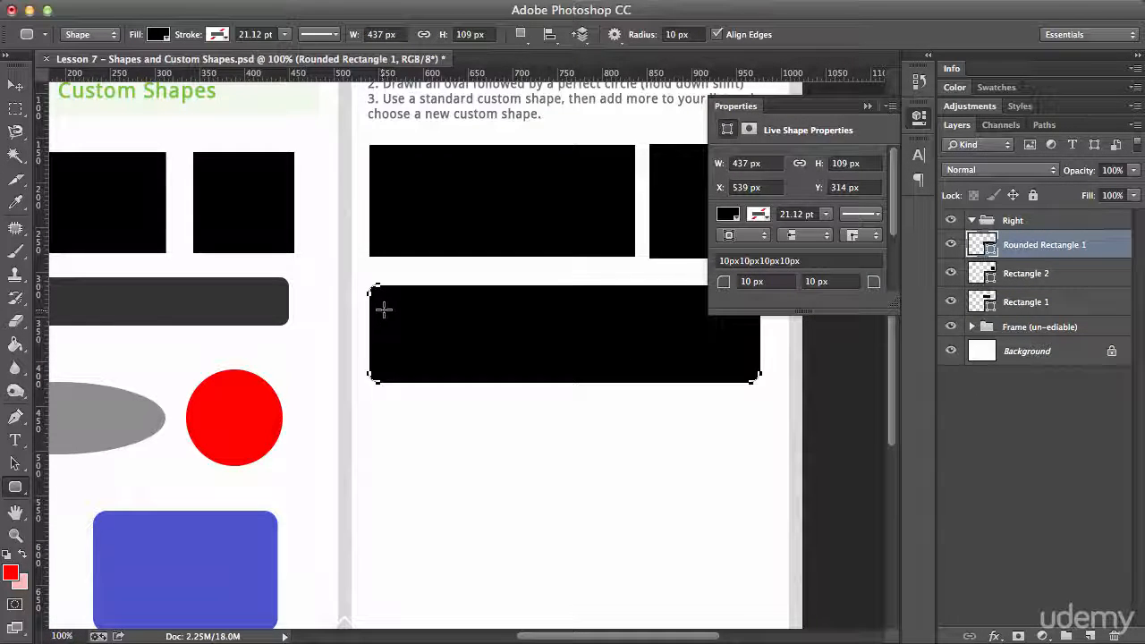
{"action": "key", "text": "ctrl+z"}
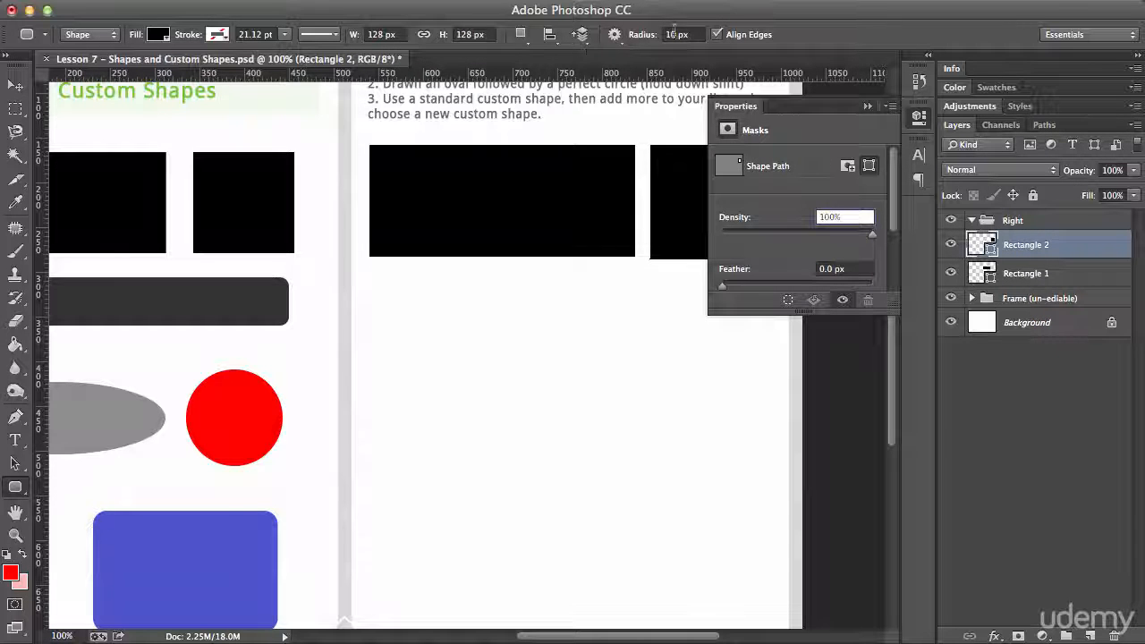
- Try a rounded rectangle about 361 × 222 px with a 100 px corner radius in the same area, and undo it
{"action": "left_click", "coordinate": [676, 34]}
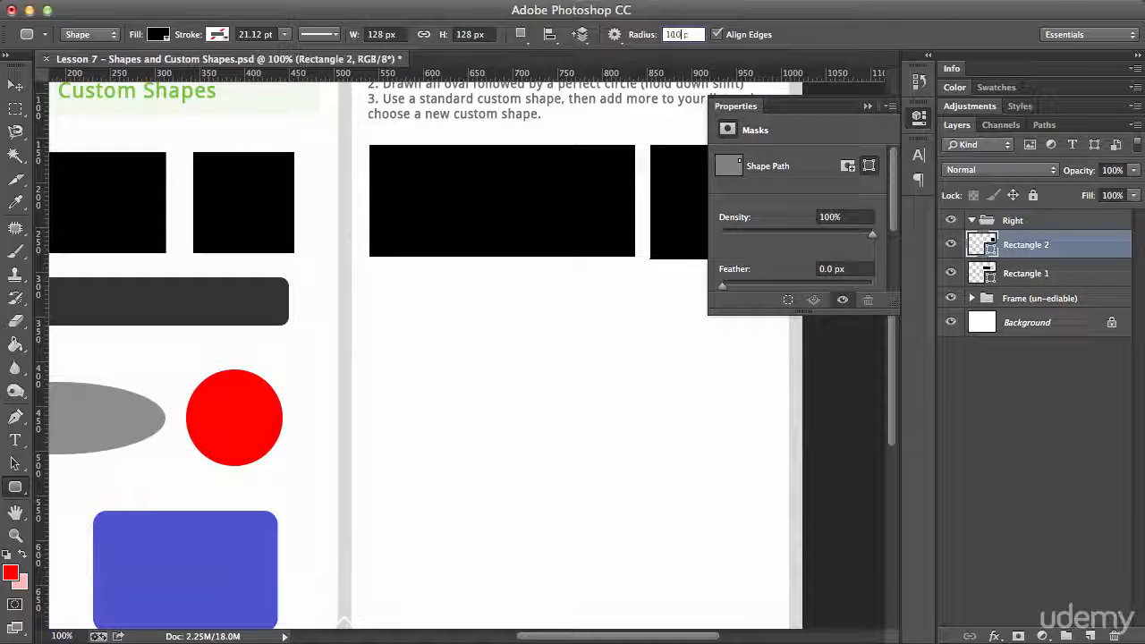
{"action": "type", "text": "100"}
{"action": "left_click_drag", "start_coordinate": [390, 282], "coordinate": [713, 481]}
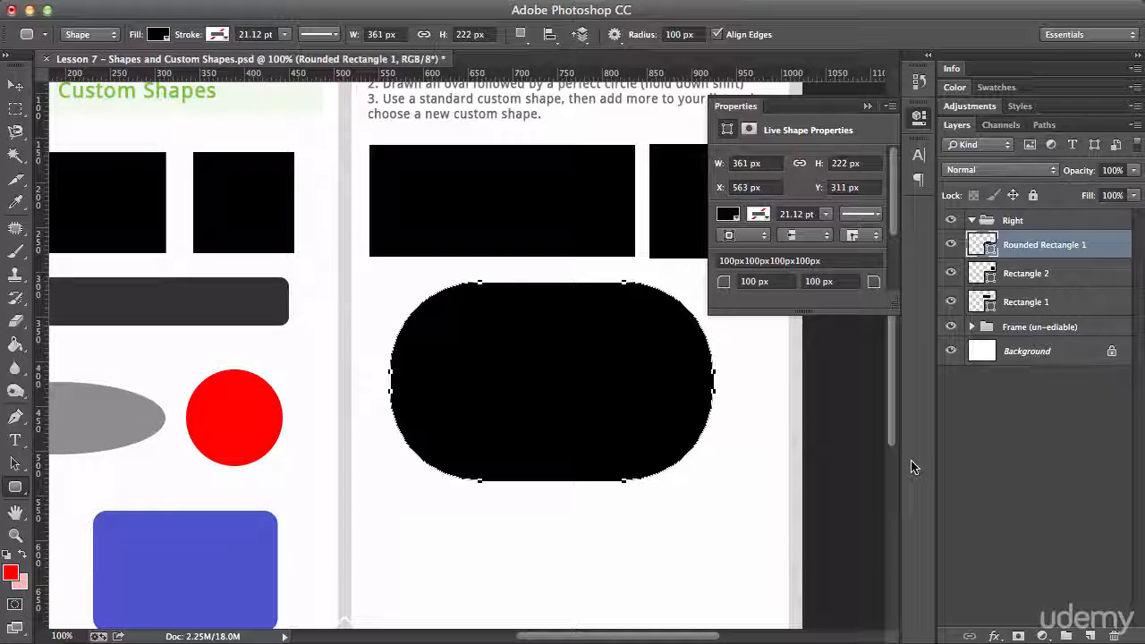
{"action": "key", "text": "ctrl+z"}
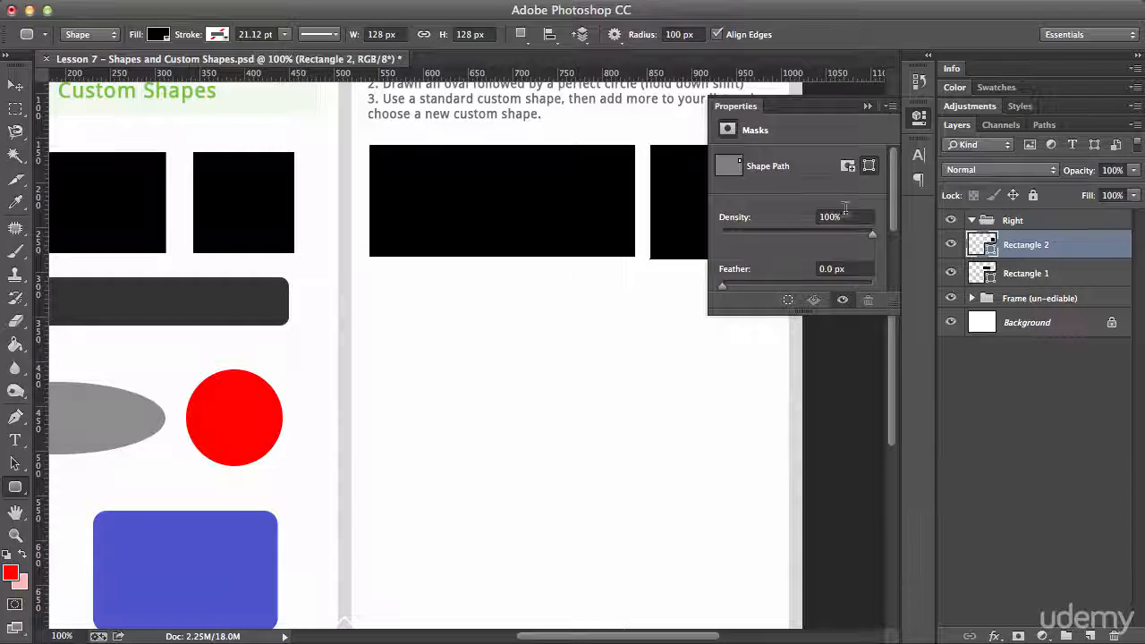
- Draw a rounded rectangle about 444 × 88 px with a 10 px corner radius below the two black rectangles
{"action": "left_click", "coordinate": [677, 33]}
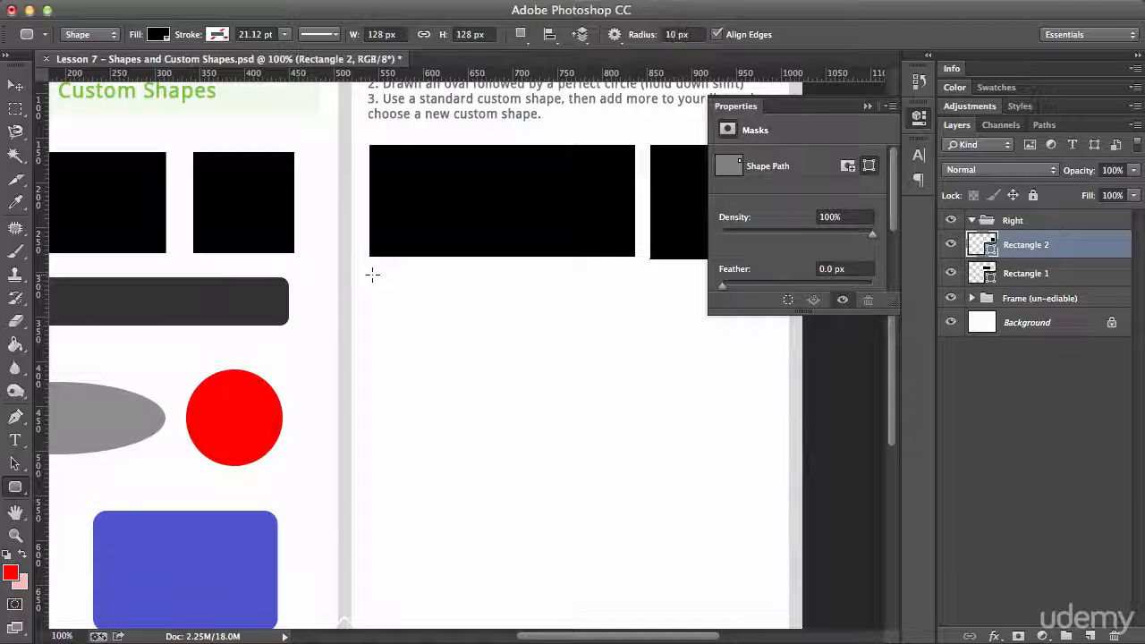
{"action": "left_click_drag", "start_coordinate": [373, 275], "coordinate": [771, 354]}
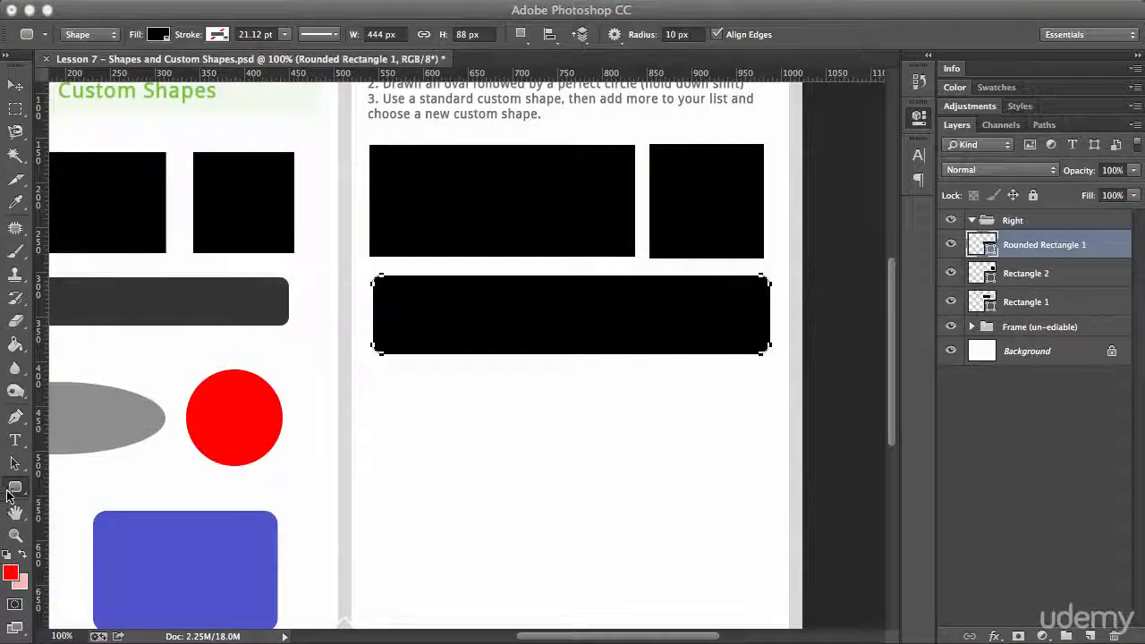
- Draw a wide oval about 266 × 85 px below the rounded rectangle
{"action": "left_click", "coordinate": [14, 489]}
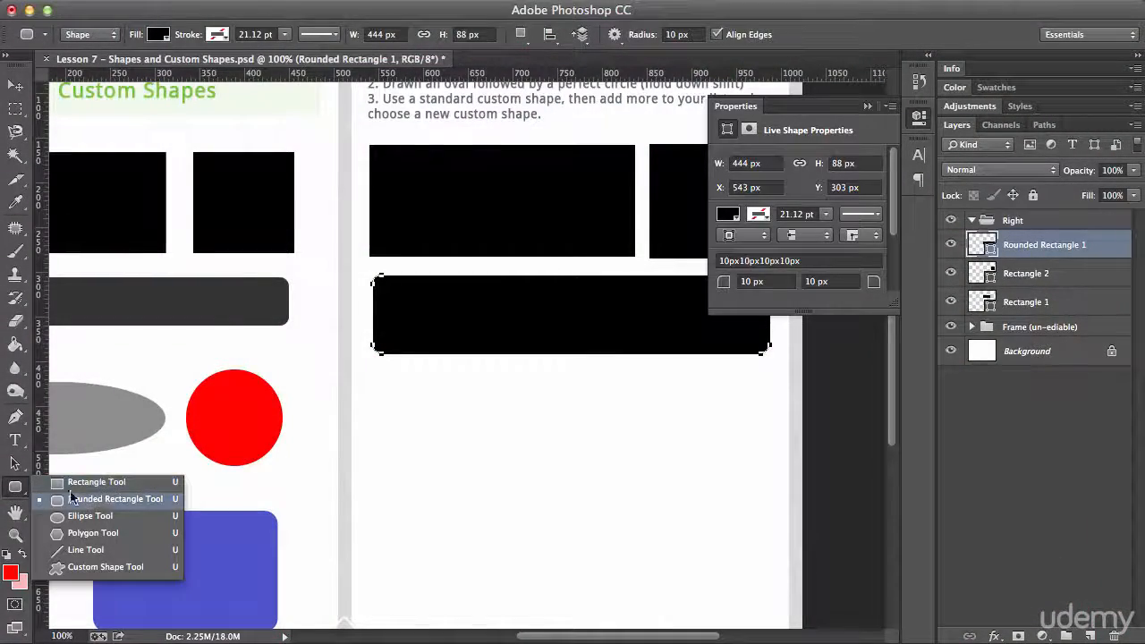
{"action": "left_click", "coordinate": [100, 515]}
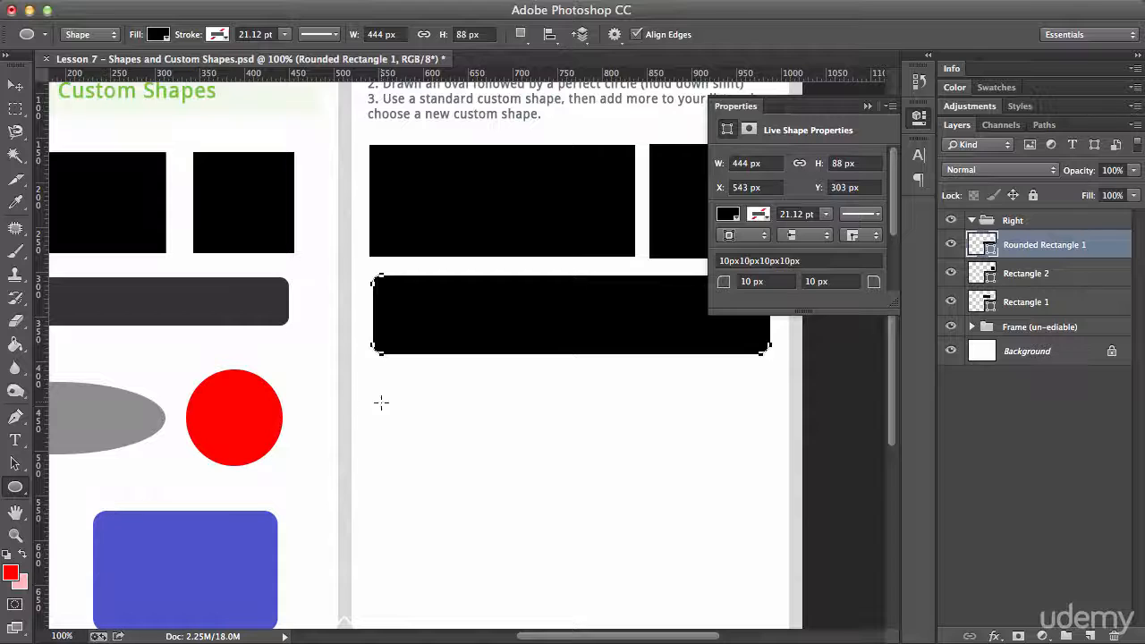
{"action": "left_click_drag", "start_coordinate": [377, 379], "coordinate": [613, 454]}
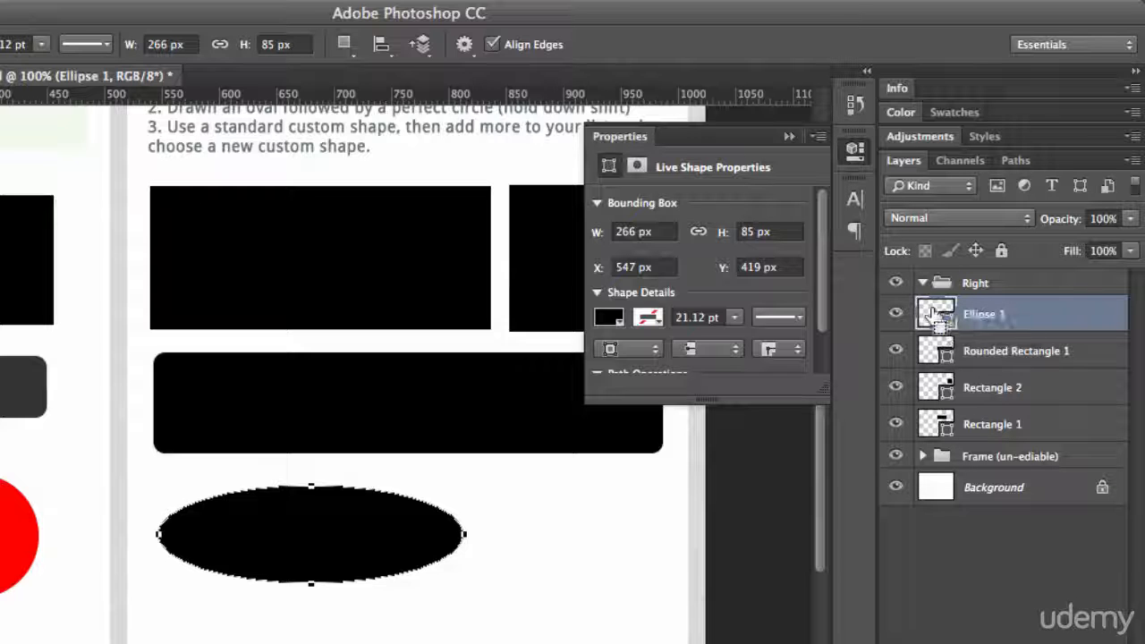
{"action": "left_click", "coordinate": [463, 418]}
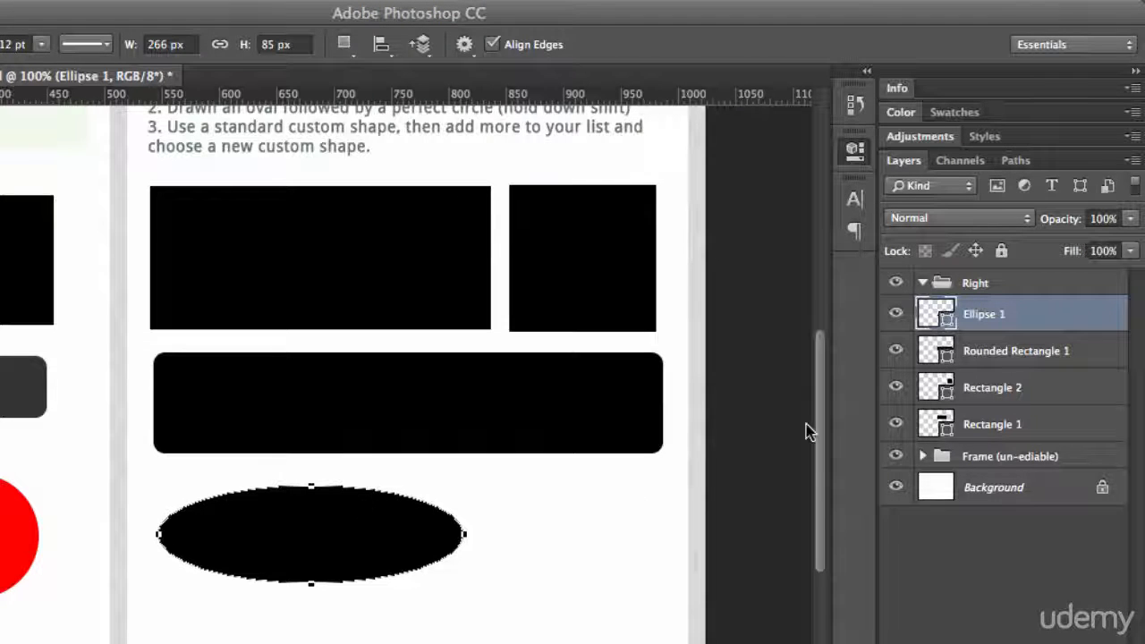
- Change the new oval's fill to the gray 8e8e8e sampled from the reference oval on the example page
{"action": "double_click", "coordinate": [930, 322]}
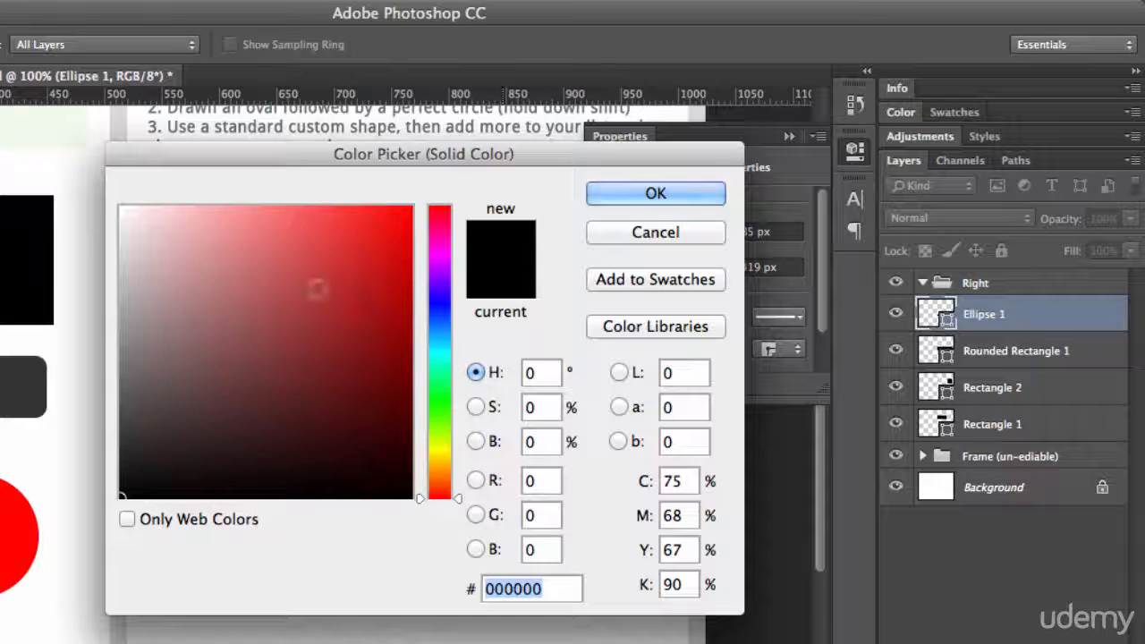
{"action": "left_click", "coordinate": [136, 369]}
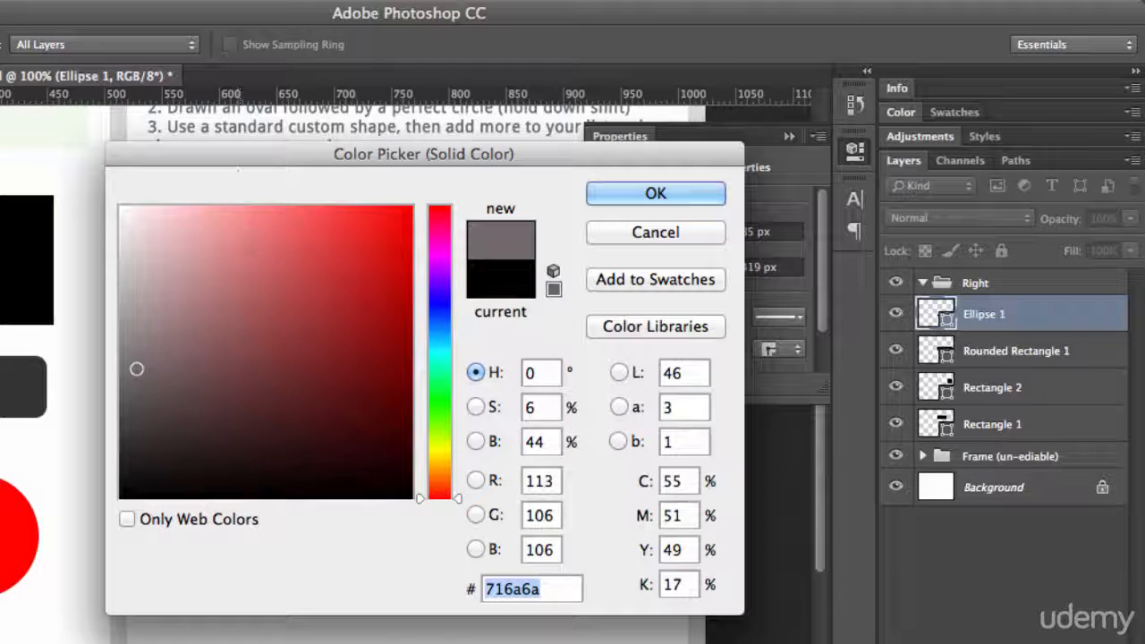
{"action": "left_click_drag", "start_coordinate": [235, 163], "coordinate": [458, 170]}
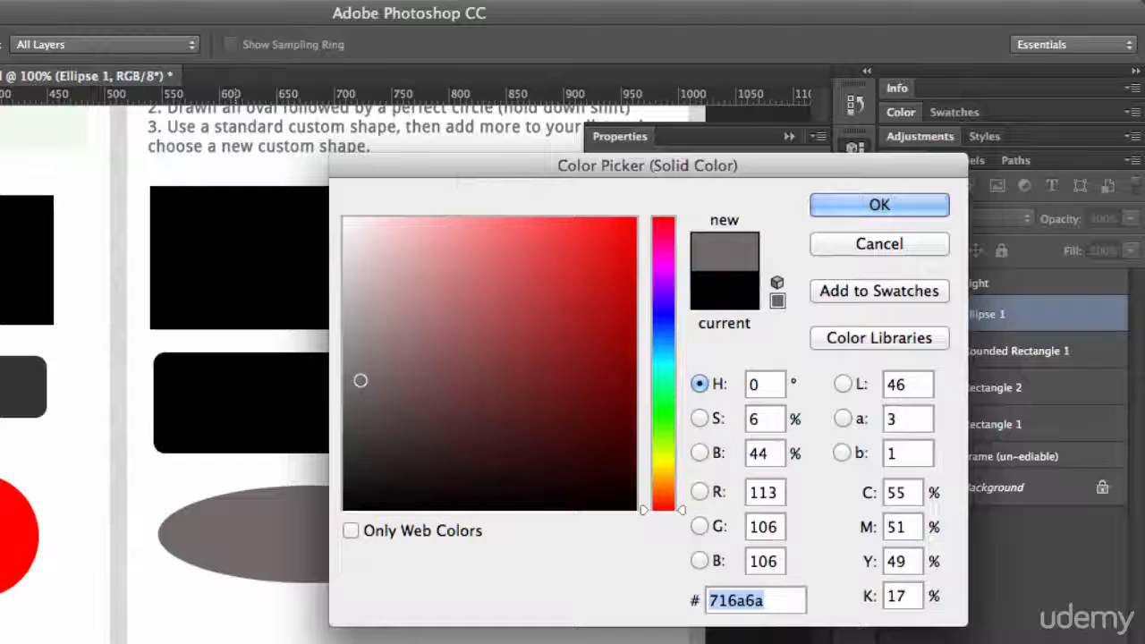
{"action": "left_click", "coordinate": [373, 326]}
{"action": "left_click", "coordinate": [431, 323]}
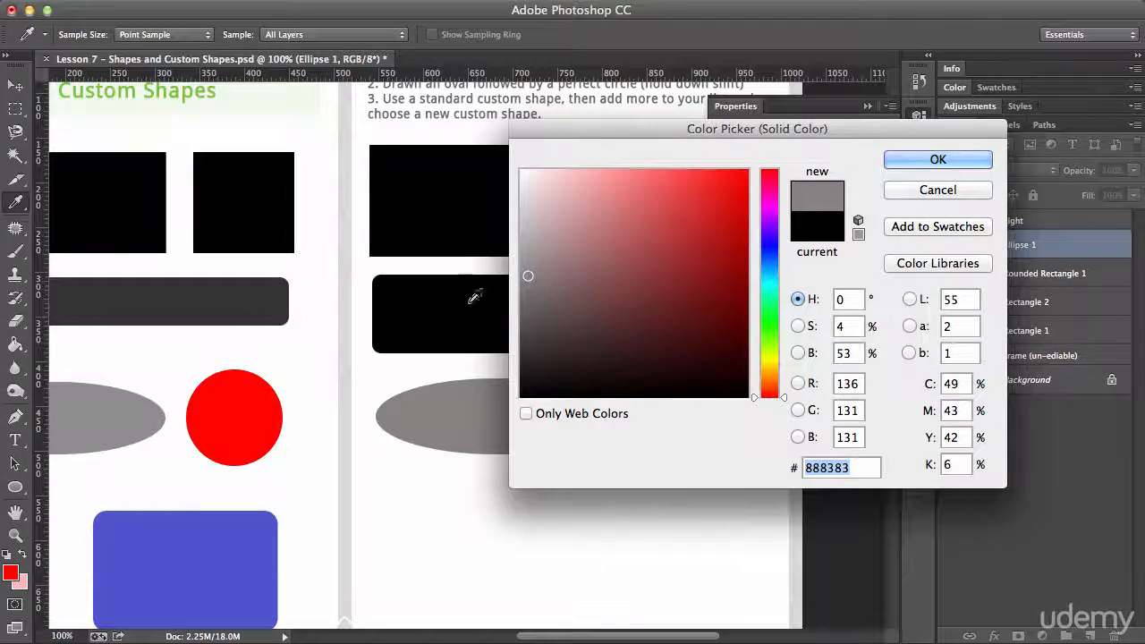
{"action": "left_click", "coordinate": [110, 397]}
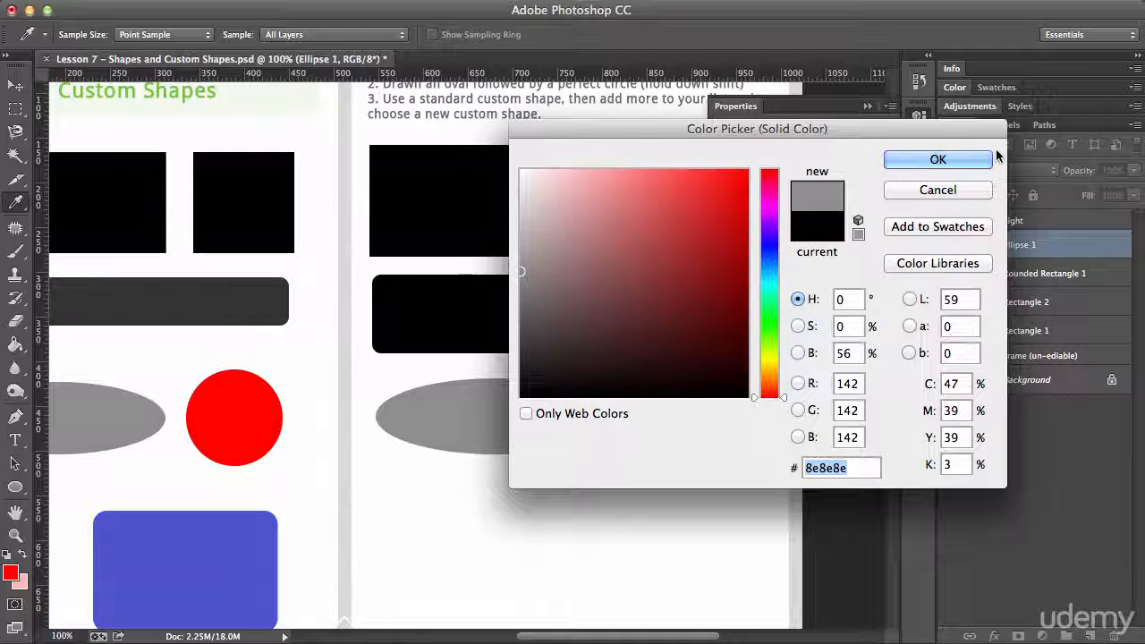
{"action": "left_click", "coordinate": [964, 161]}
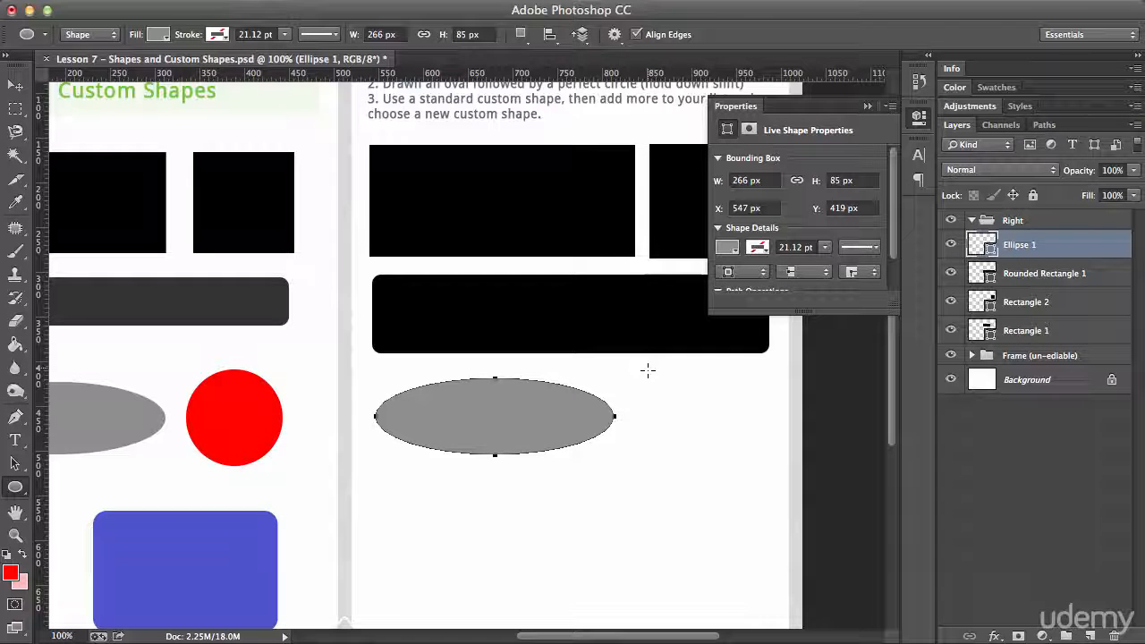
- Draw a perfect circle about 113 px wide beside the gray oval and fill it with red ff0000 sampled from the reference circle
{"action": "left_click_drag", "start_coordinate": [645, 373], "coordinate": [741, 474]}
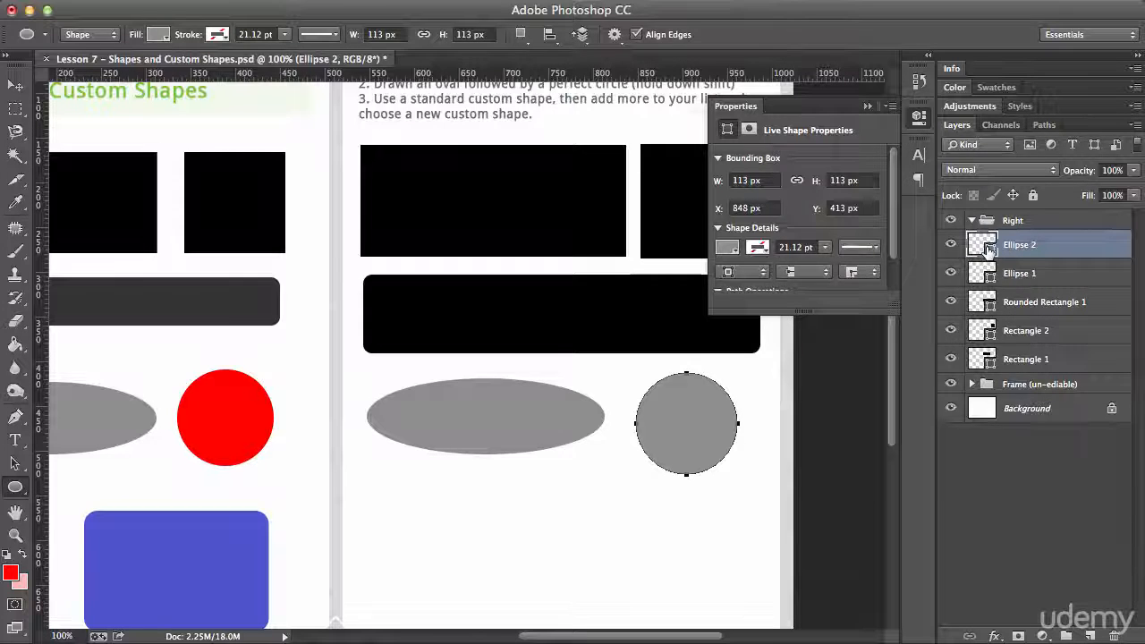
{"action": "double_click", "coordinate": [982, 245]}
{"action": "left_click", "coordinate": [268, 412]}
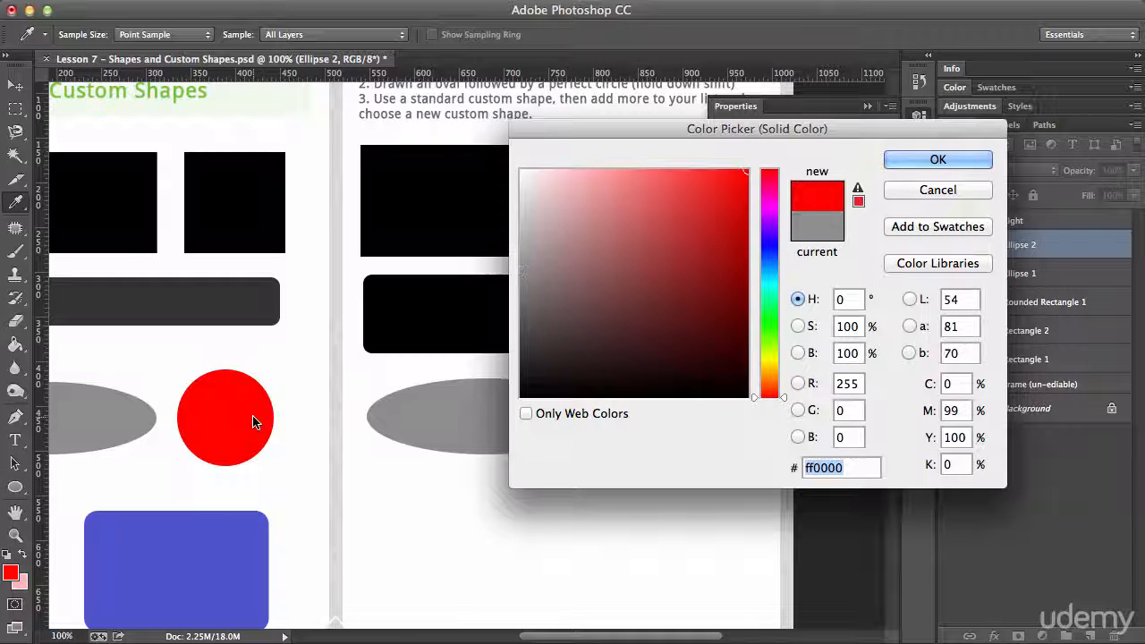
{"action": "left_click", "coordinate": [937, 159]}
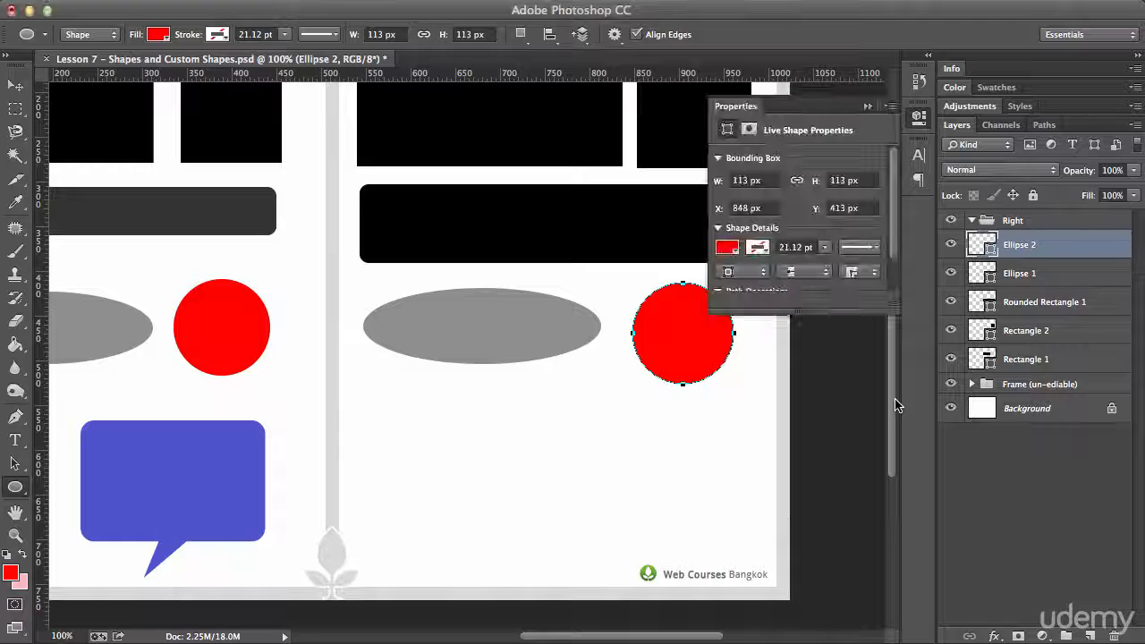
- Activate the Custom Shape tool and browse the available shape presets
{"action": "key", "text": "space"}
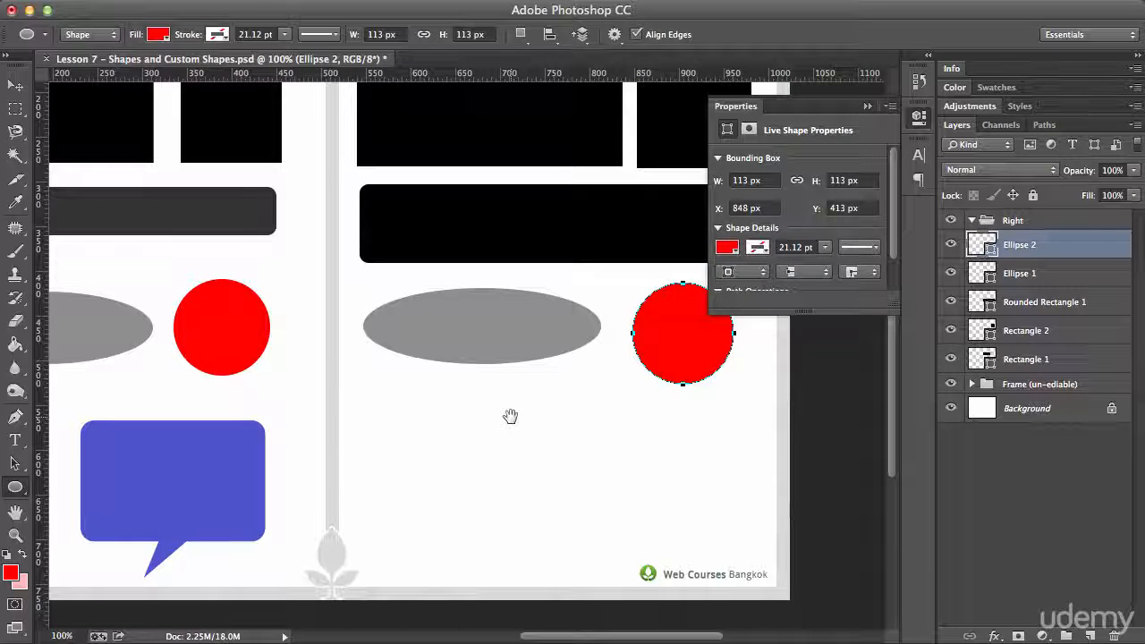
{"action": "left_click_drag", "start_coordinate": [509, 417], "coordinate": [687, 424]}
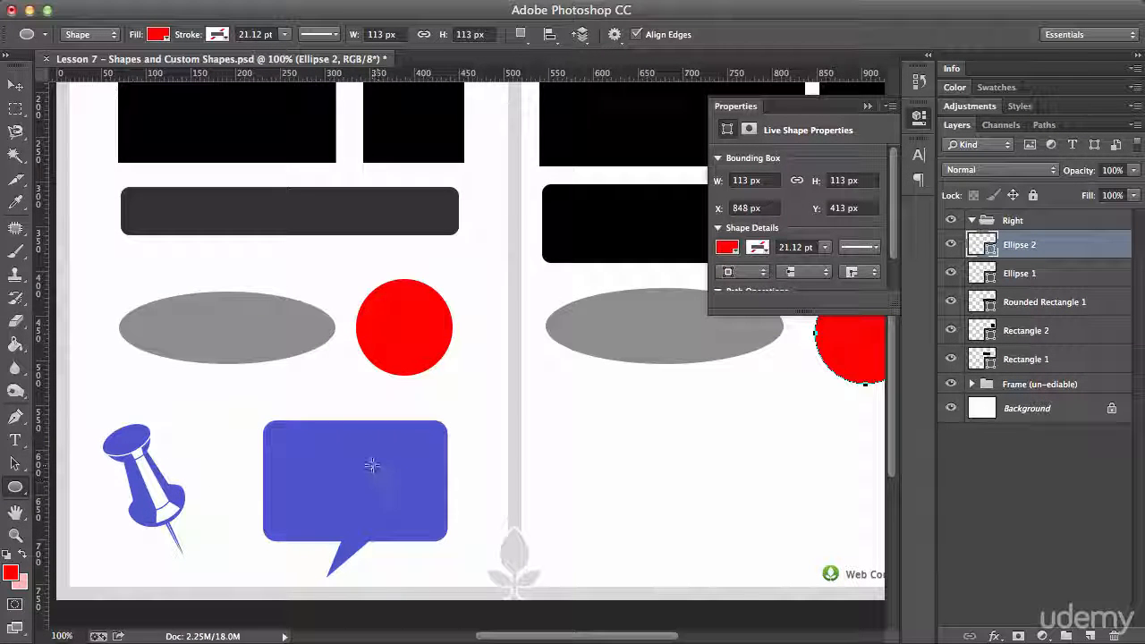
{"action": "left_click", "coordinate": [867, 106]}
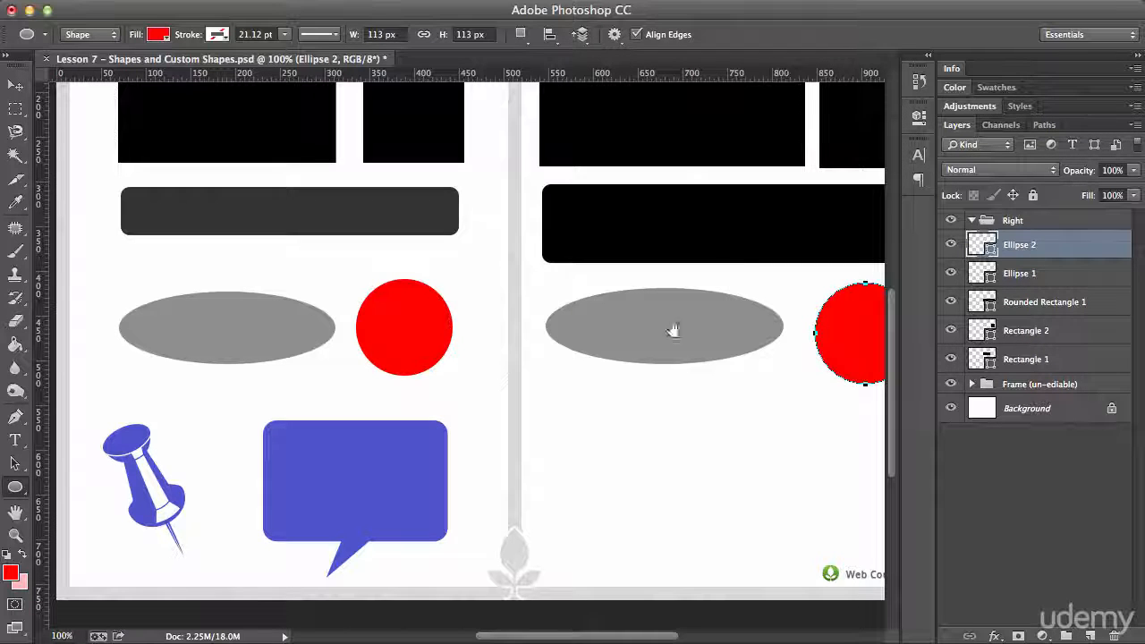
{"action": "left_click_drag", "start_coordinate": [673, 330], "coordinate": [540, 325]}
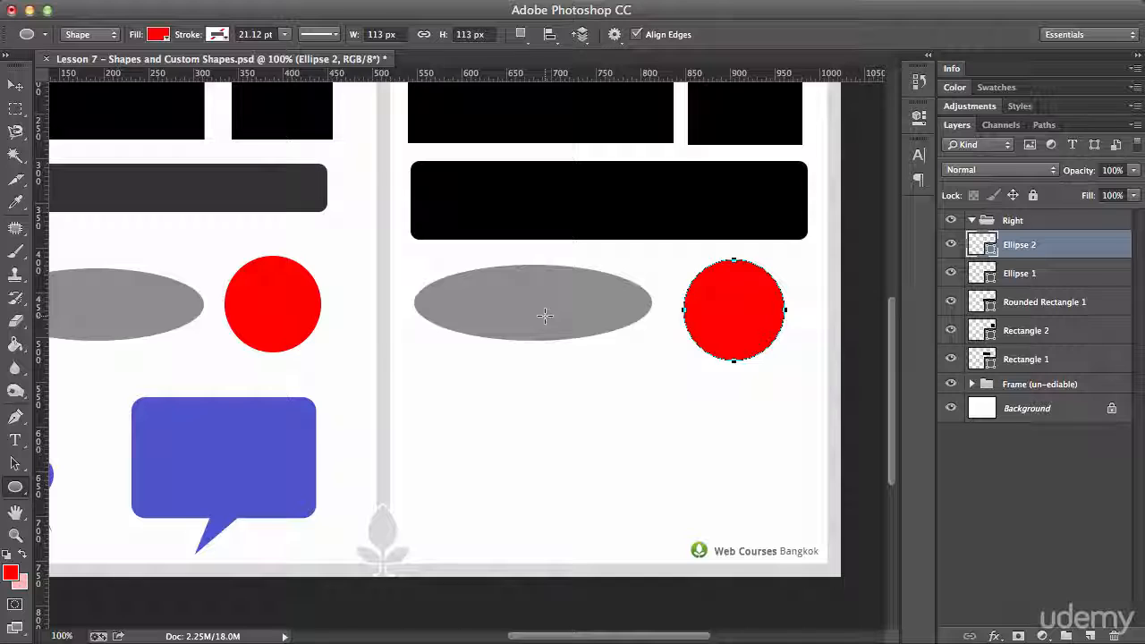
{"action": "left_click", "coordinate": [16, 487]}
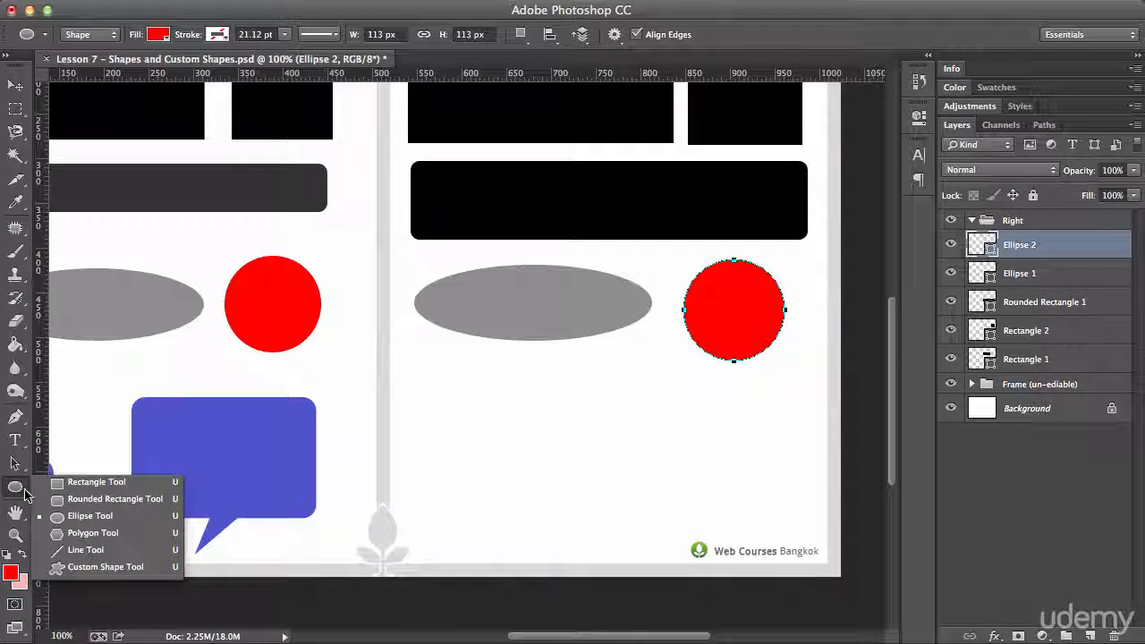
{"action": "left_click", "coordinate": [101, 567]}
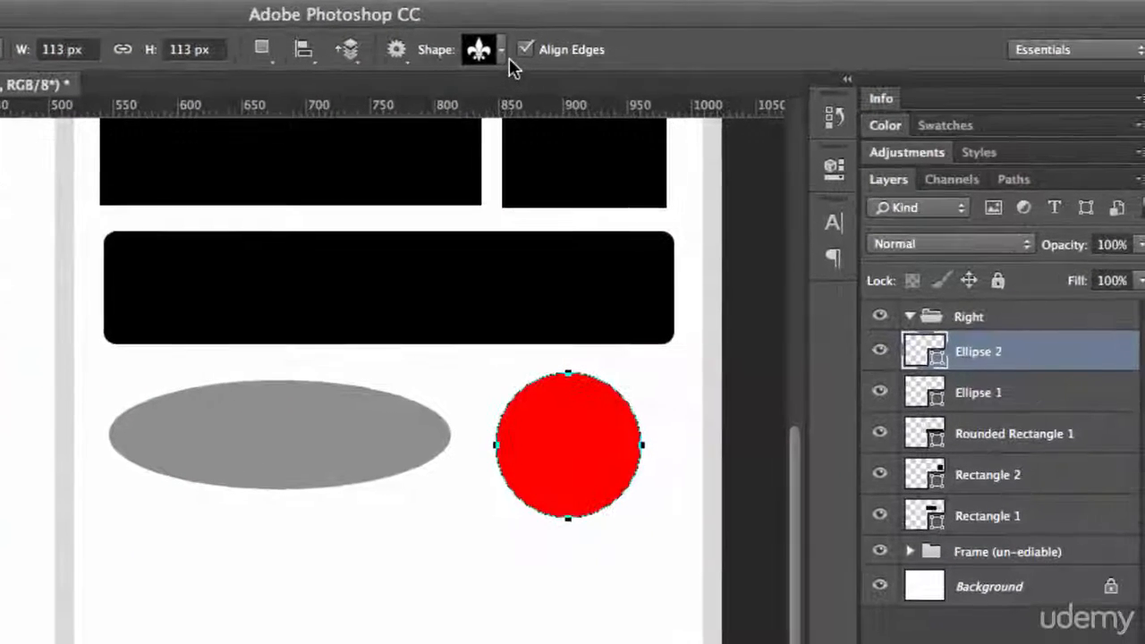
{"action": "left_click", "coordinate": [501, 52]}
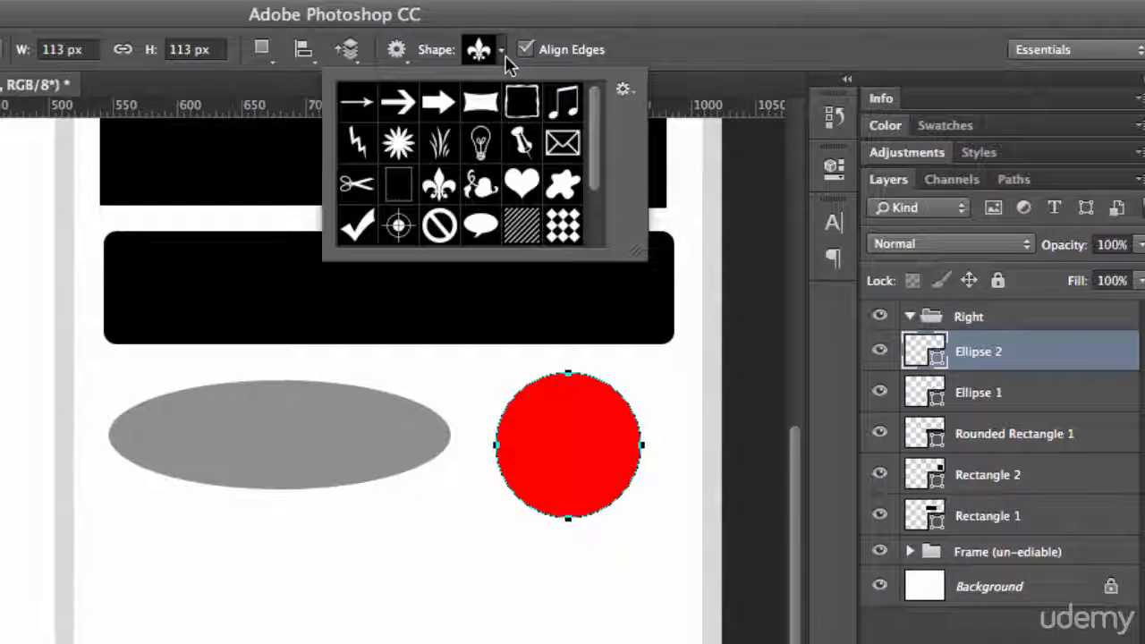
{"action": "mouse_move", "coordinate": [593, 115]}
{"action": "left_mouse_down"}
{"action": "mouse_move", "coordinate": [595, 209]}
{"action": "mouse_move", "coordinate": [598, 119]}
{"action": "left_mouse_up"}
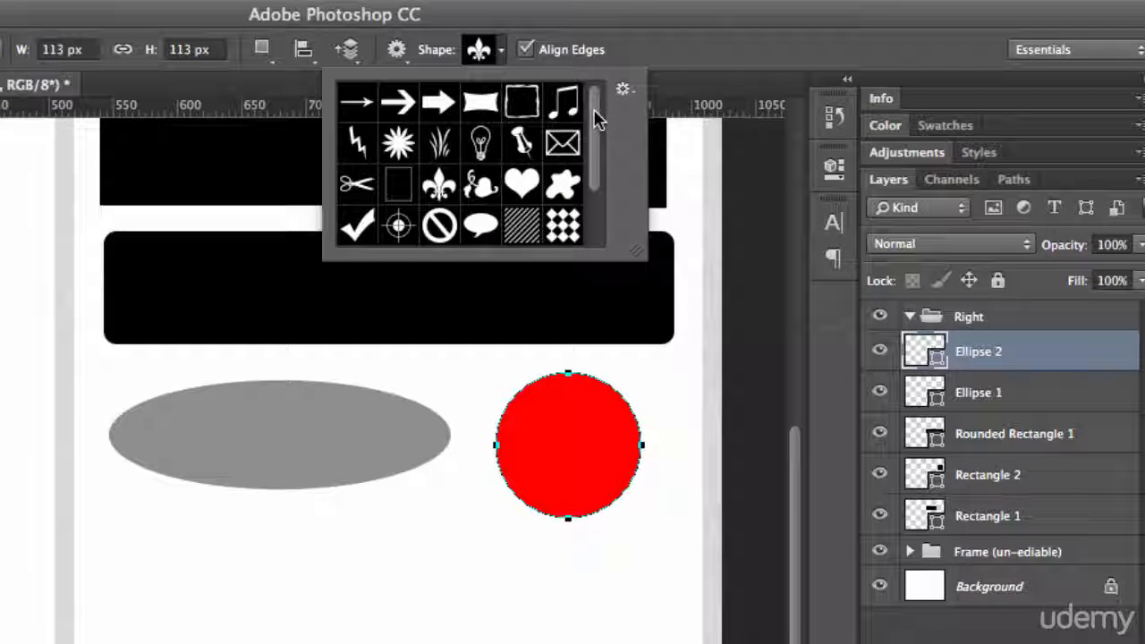
{"action": "left_click_drag", "start_coordinate": [596, 108], "coordinate": [603, 185]}
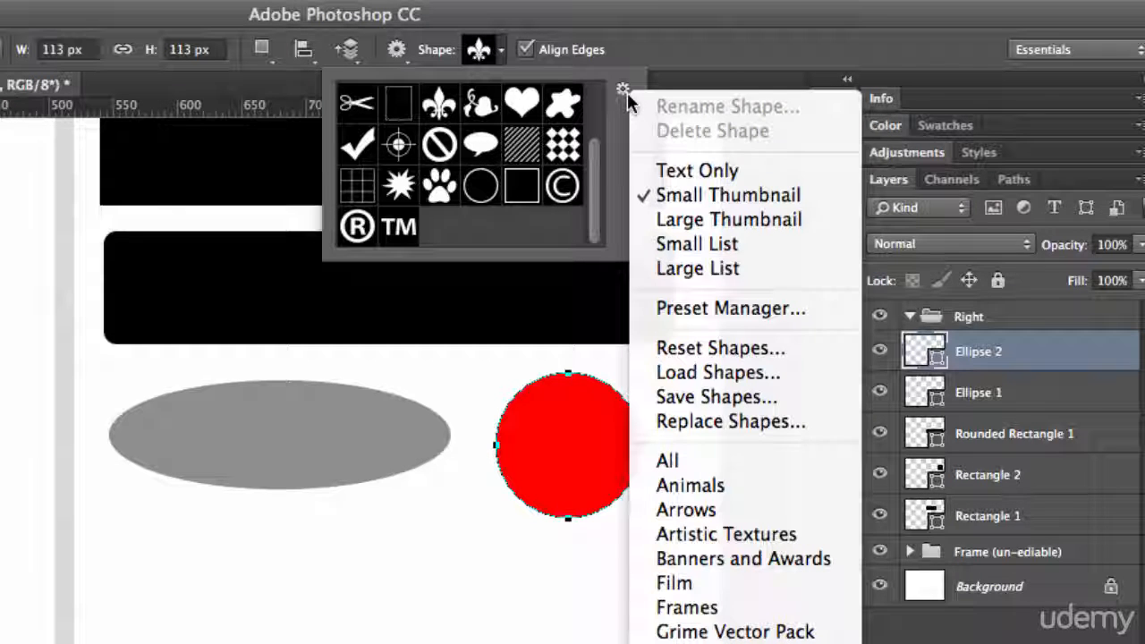
- Append the All shape set to the current custom shapes and enlarge the shape picker
{"action": "left_click", "coordinate": [684, 462]}
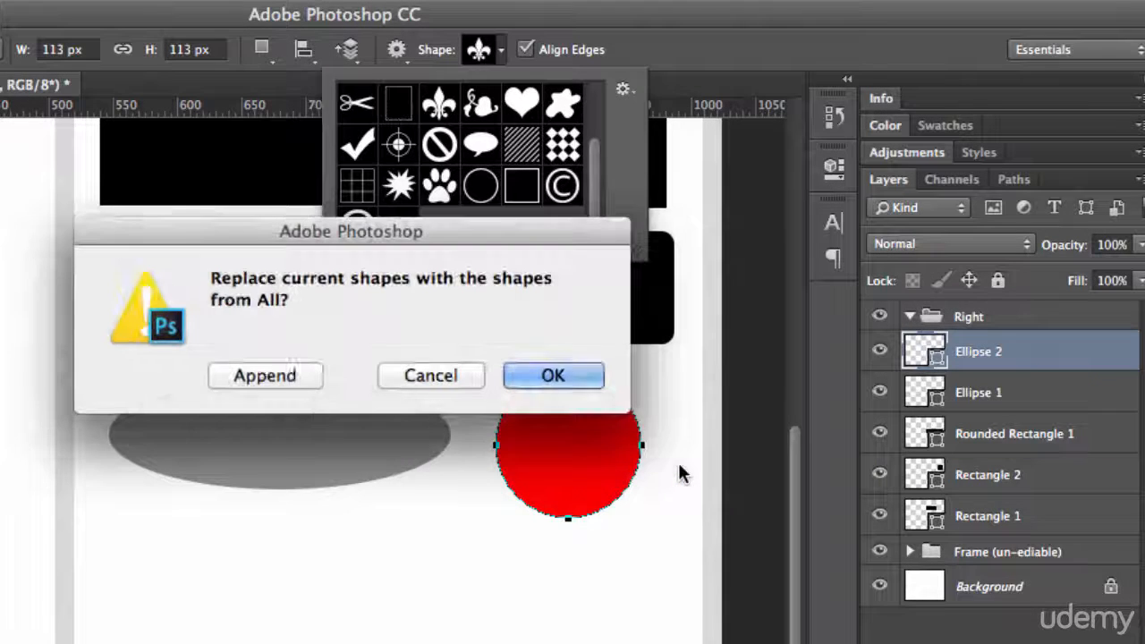
{"action": "left_click", "coordinate": [262, 376]}
{"action": "left_click_drag", "start_coordinate": [595, 101], "coordinate": [823, 387]}
- Display the custom shape presets as large thumbnails
{"action": "left_click", "coordinate": [806, 90]}
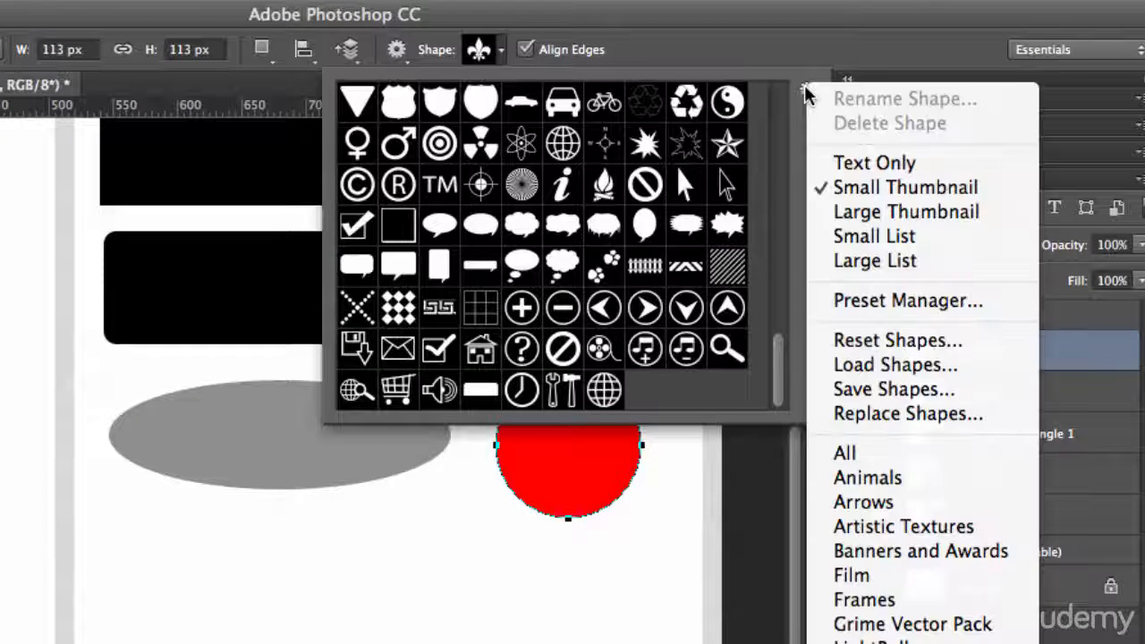
{"action": "left_click", "coordinate": [845, 213]}
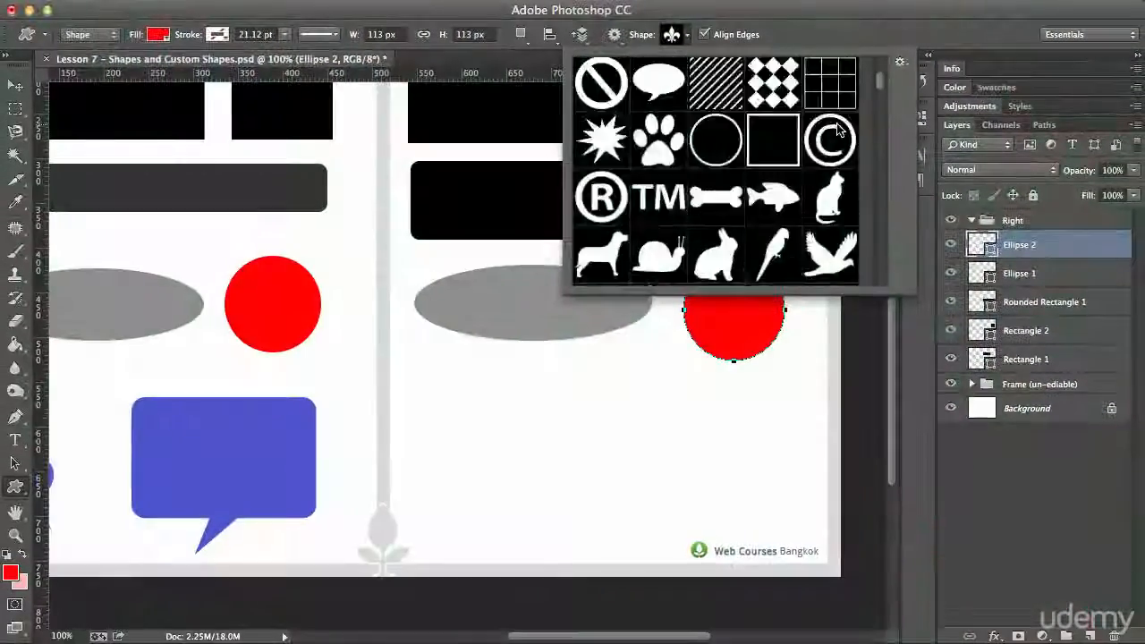
{"action": "scroll", "coordinate": [839, 132], "scroll_direction": "up", "scroll_amount": 3}
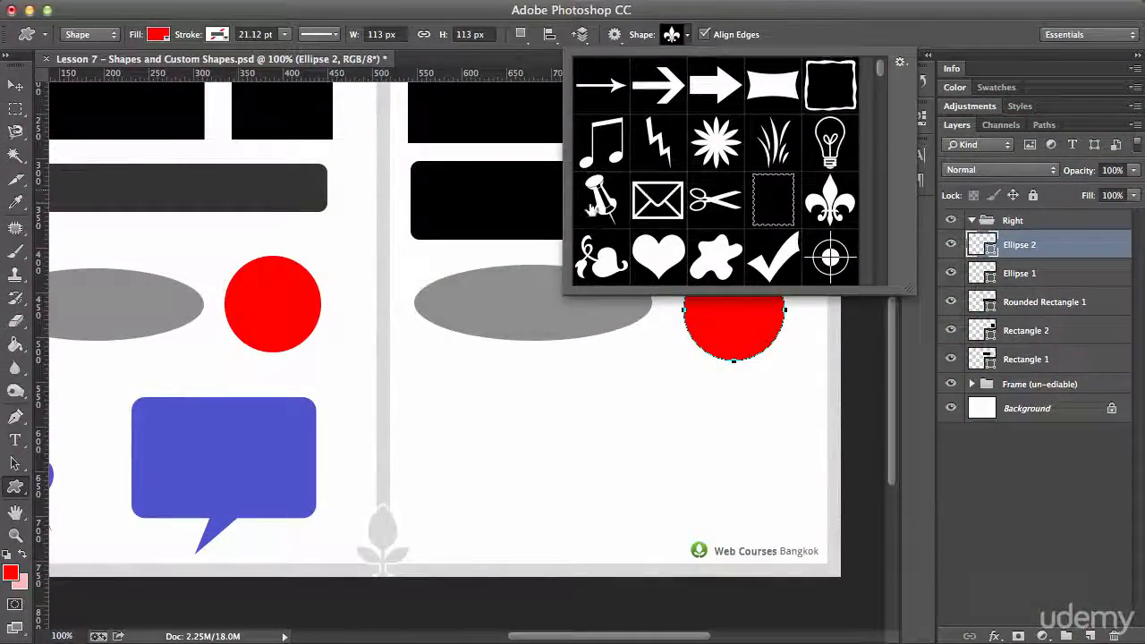
- Choose the pushpin custom shape and draw it about 105 px wide and 167 px high below the new gray oval
{"action": "left_click", "coordinate": [603, 199]}
{"action": "double_click", "coordinate": [602, 195]}
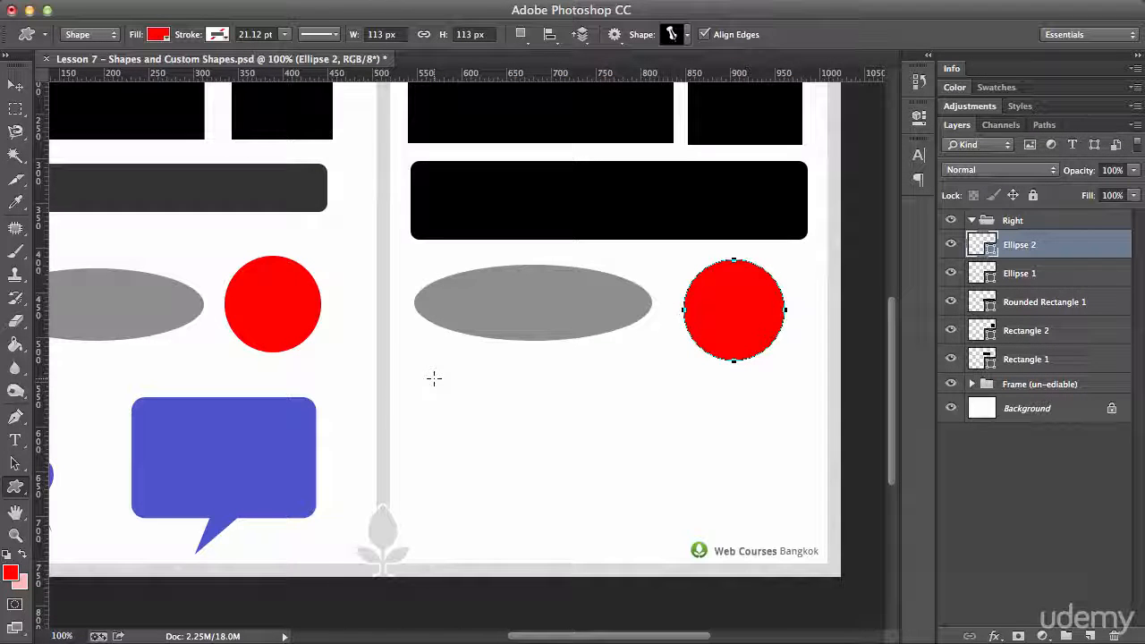
{"action": "left_click_drag", "start_coordinate": [434, 378], "coordinate": [525, 528]}
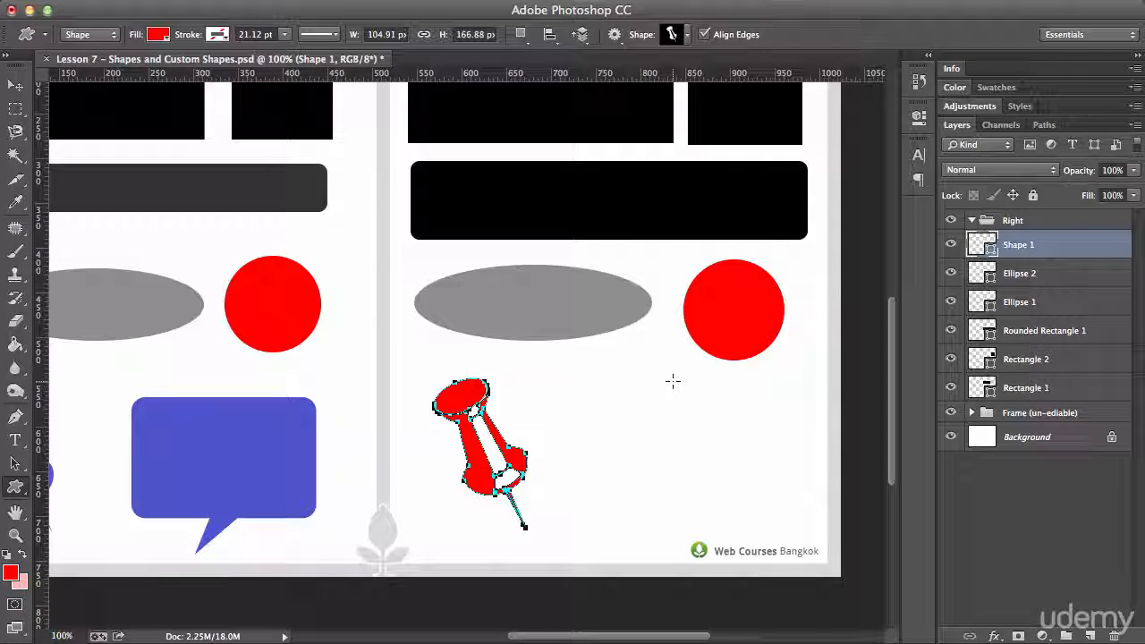
- Change the new pushpin's fill to the blue 4e54cc sampled from the reference pushpin on the example page
{"action": "left_click_drag", "start_coordinate": [578, 385], "coordinate": [674, 352]}
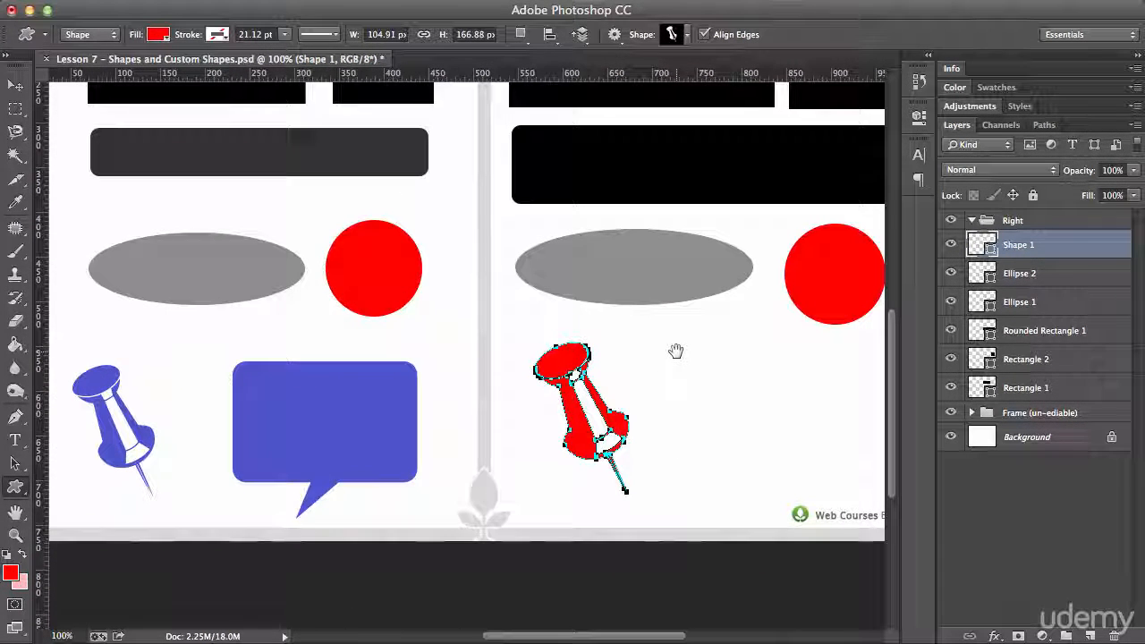
{"action": "double_click", "coordinate": [980, 246]}
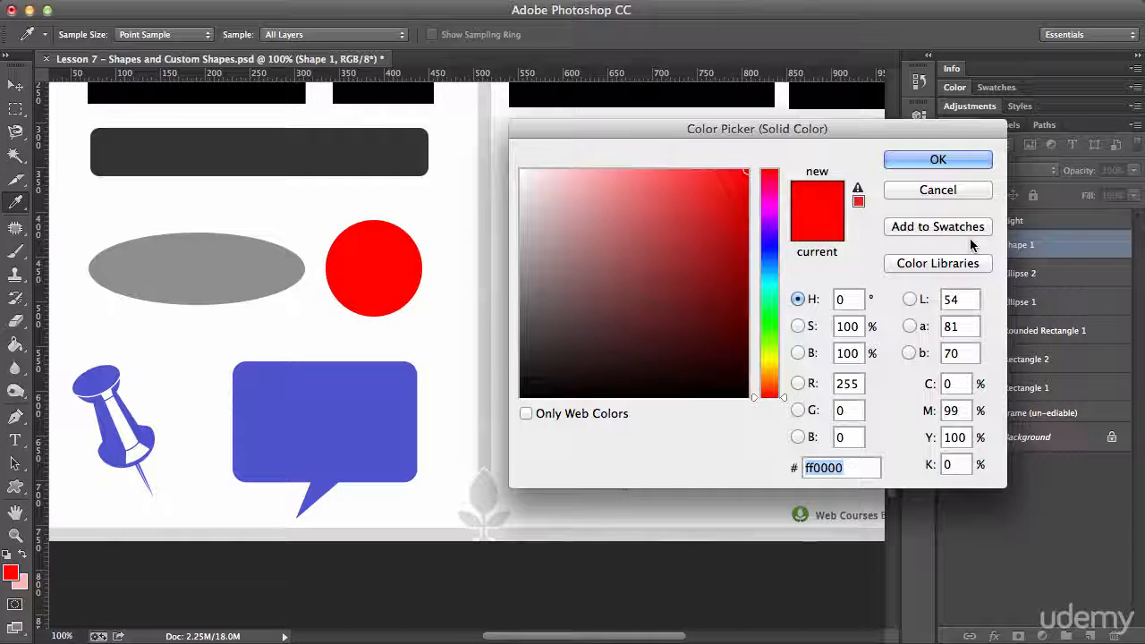
{"action": "left_click", "coordinate": [104, 389]}
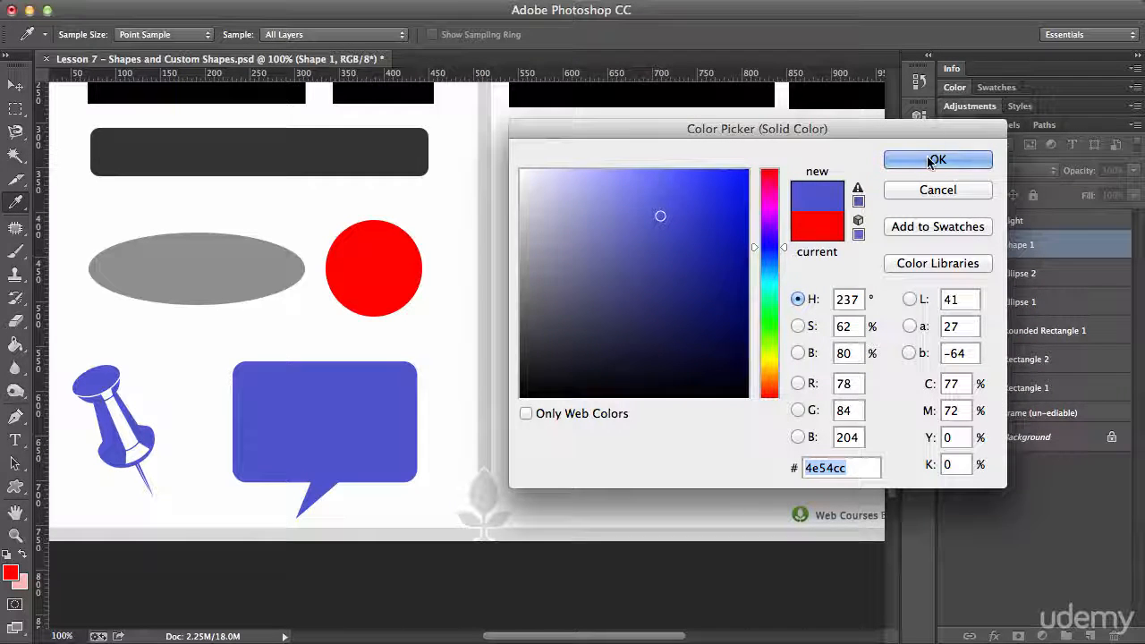
{"action": "left_click", "coordinate": [904, 160]}
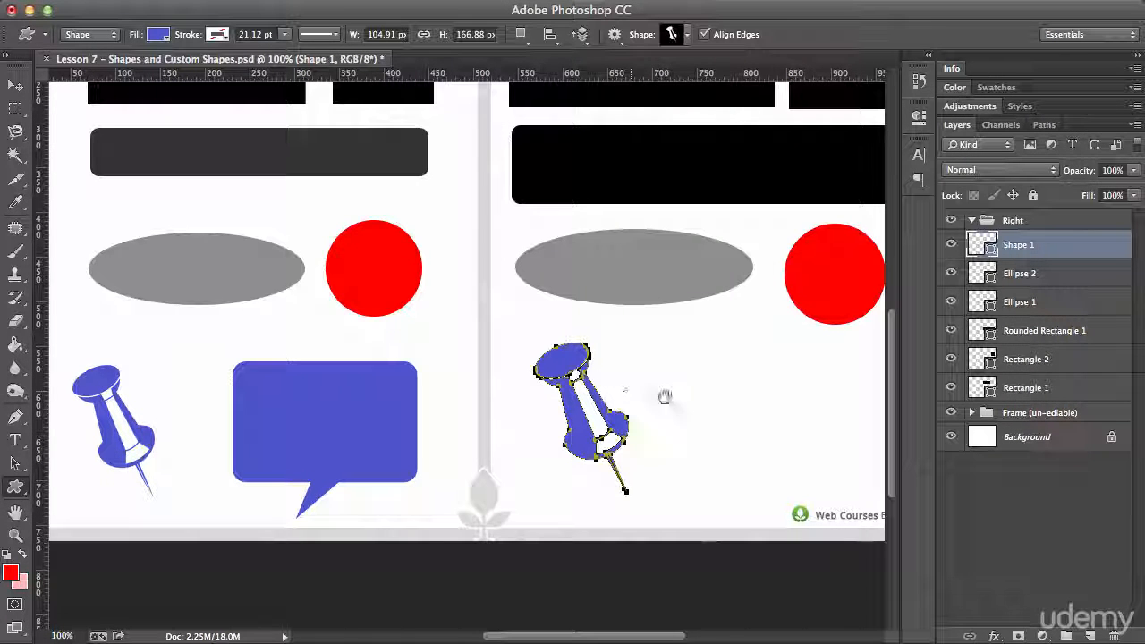
- Choose the Talk 10 speech bubble from the custom shape presets
{"action": "left_click_drag", "start_coordinate": [665, 397], "coordinate": [573, 391]}
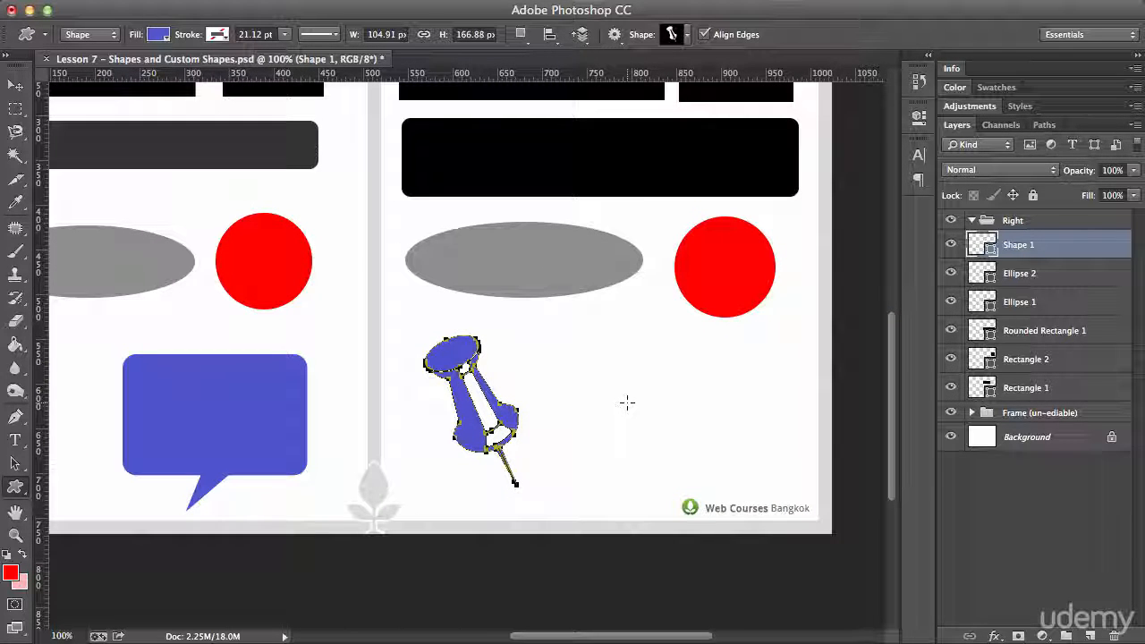
{"action": "left_click", "coordinate": [687, 35]}
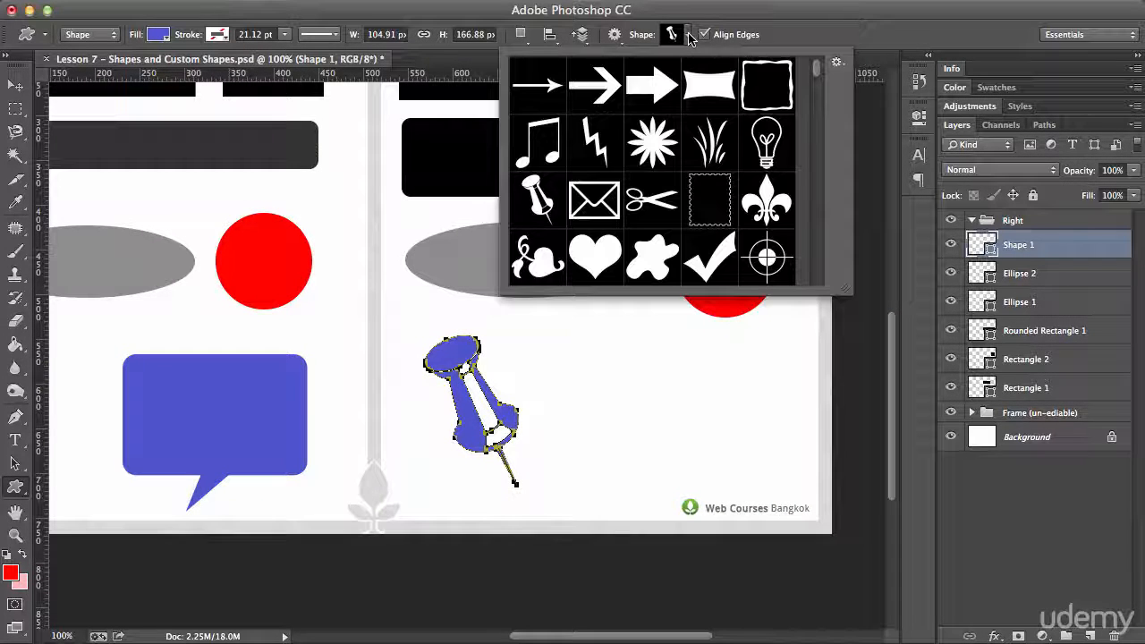
{"action": "scroll", "coordinate": [702, 154], "scroll_direction": "down", "scroll_amount": 3}
{"action": "scroll", "coordinate": [703, 154], "scroll_direction": "down", "scroll_amount": 10}
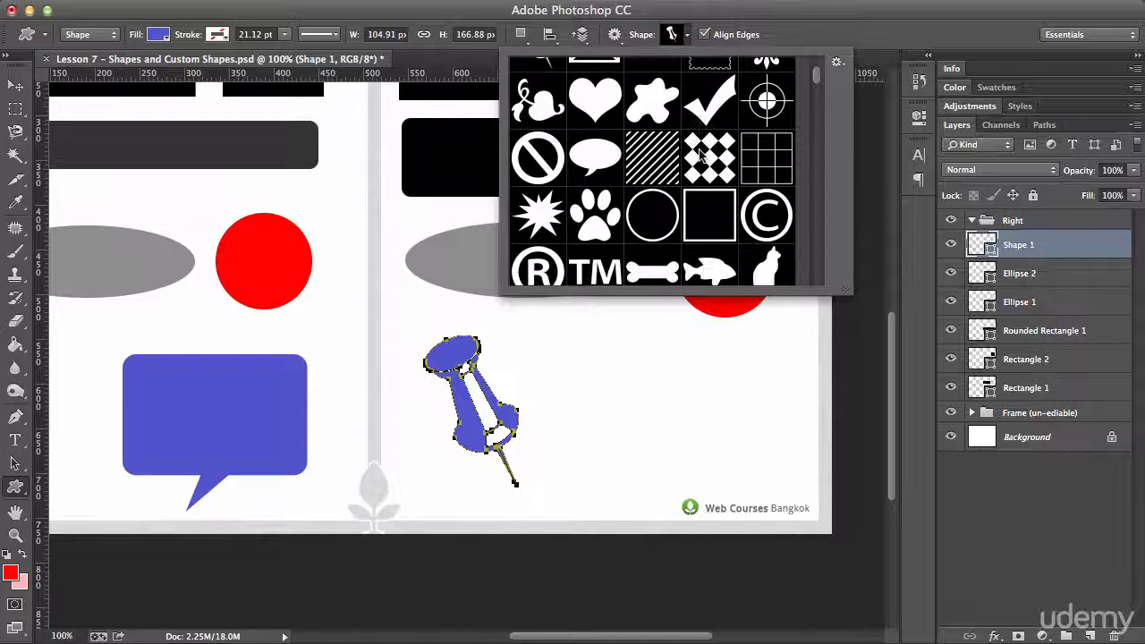
{"action": "scroll", "coordinate": [703, 154], "scroll_direction": "down", "scroll_amount": 12}
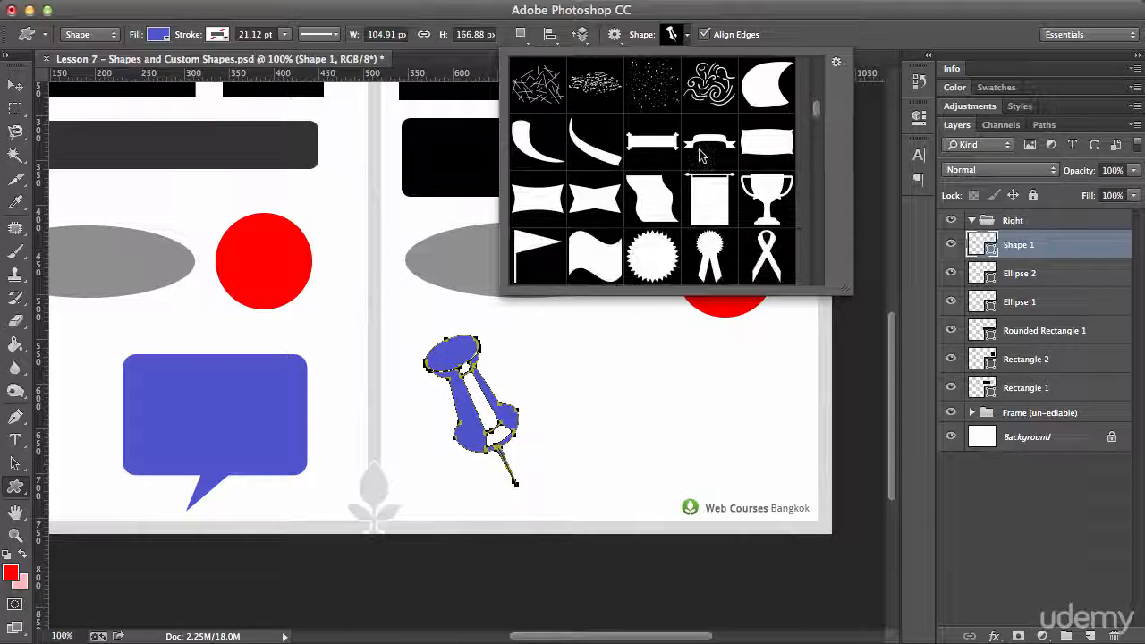
{"action": "scroll", "coordinate": [688, 146], "scroll_direction": "down", "scroll_amount": 12}
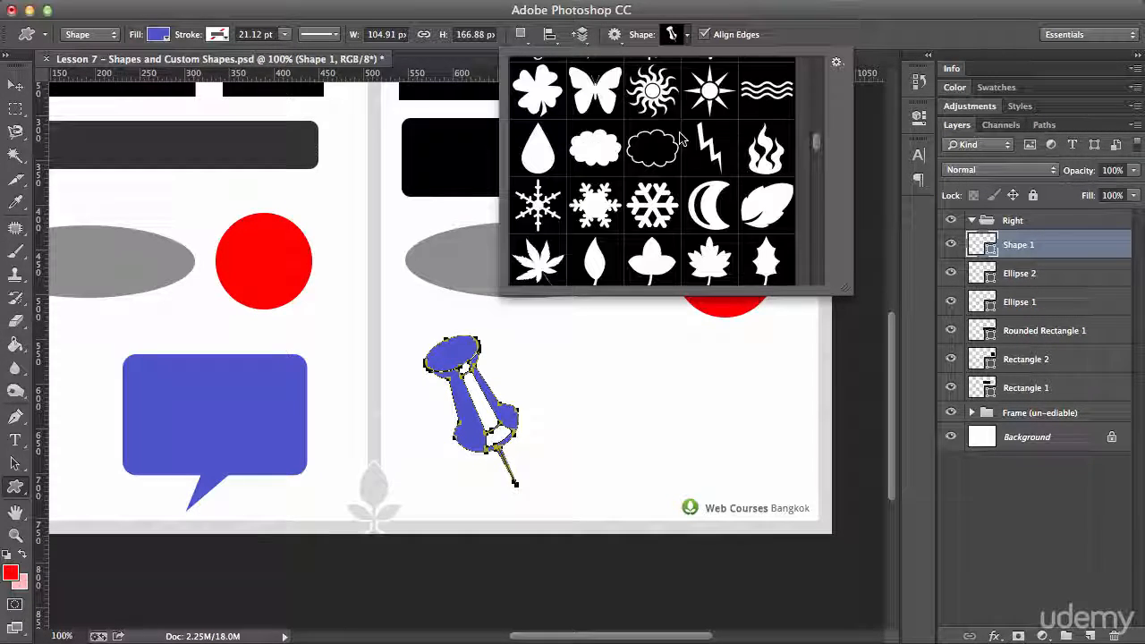
{"action": "scroll", "coordinate": [680, 139], "scroll_direction": "down", "scroll_amount": 12}
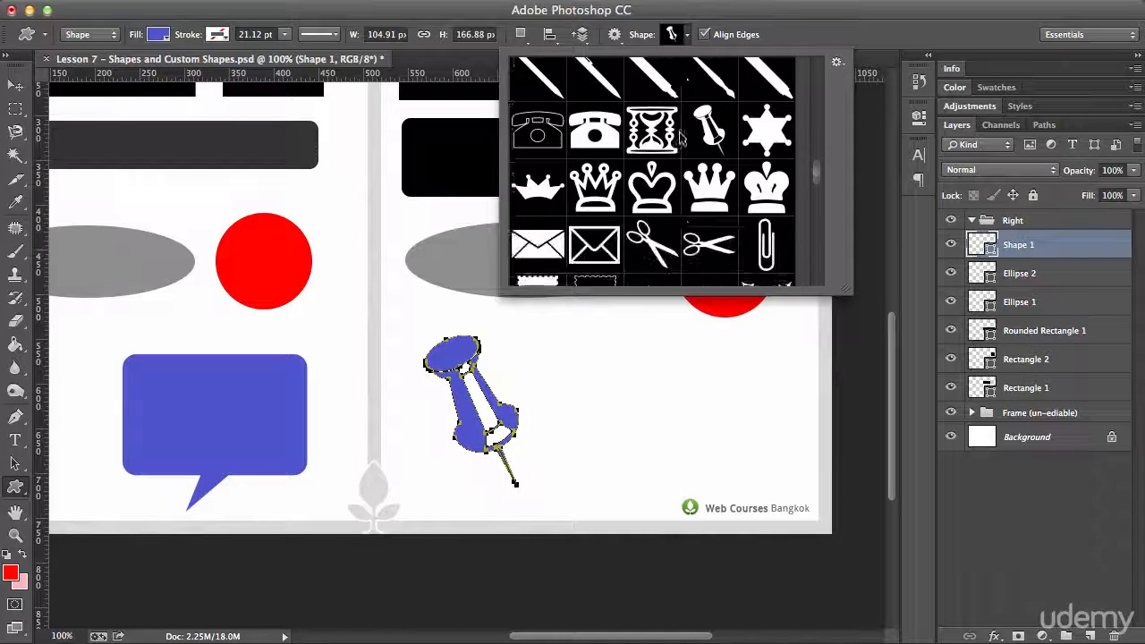
{"action": "scroll", "coordinate": [680, 139], "scroll_direction": "down", "scroll_amount": 12}
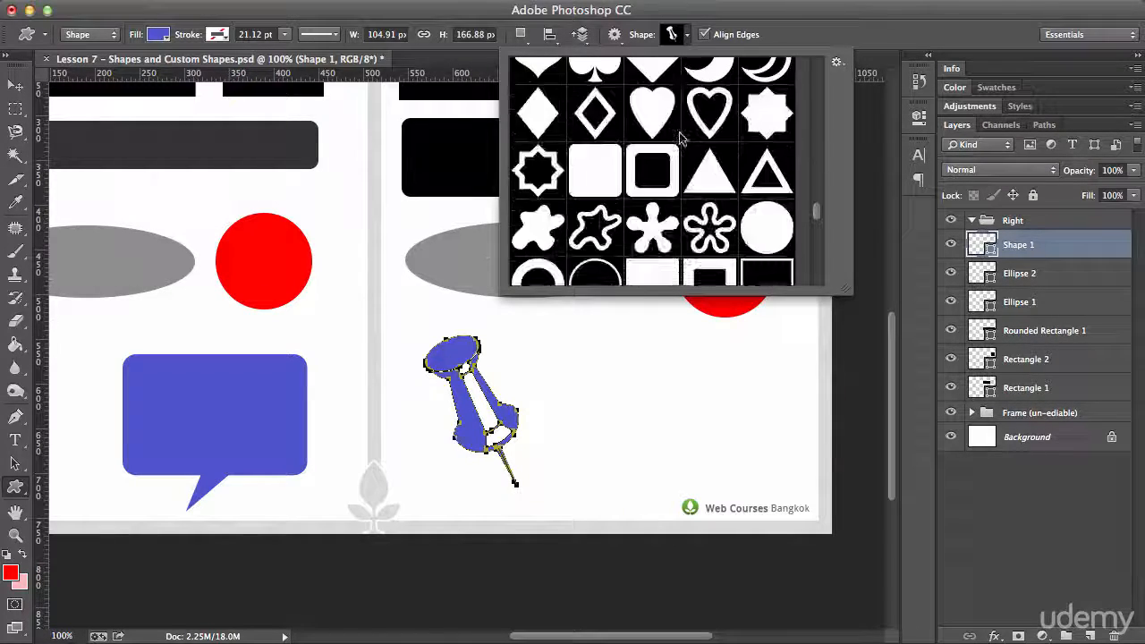
{"action": "scroll", "coordinate": [680, 139], "scroll_direction": "down", "scroll_amount": 12}
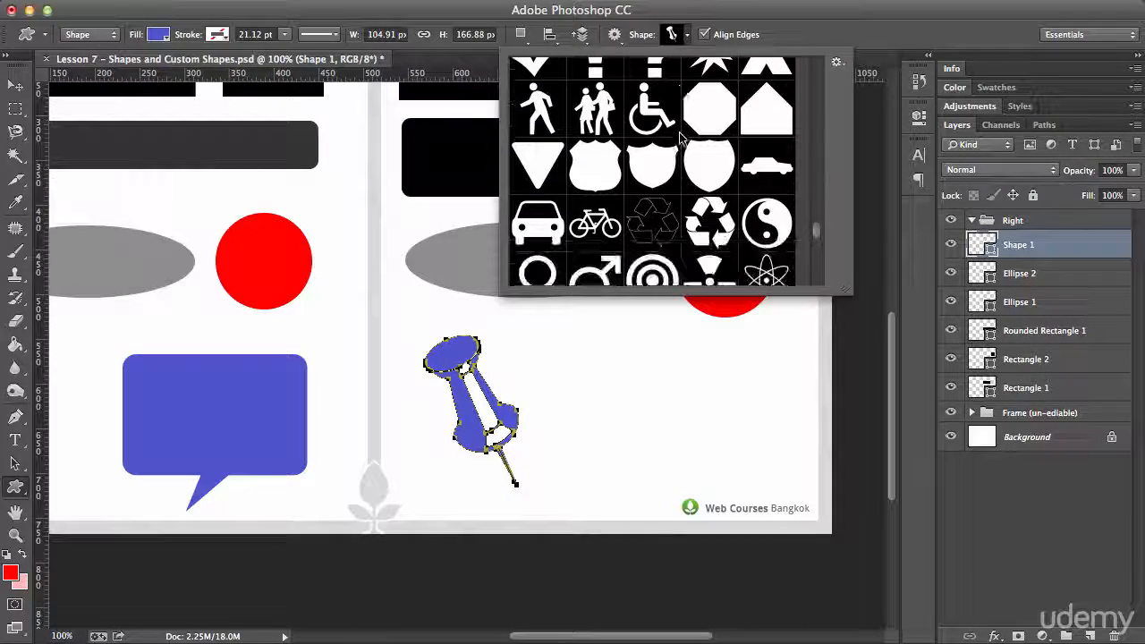
{"action": "scroll", "coordinate": [681, 134], "scroll_direction": "down", "scroll_amount": 3}
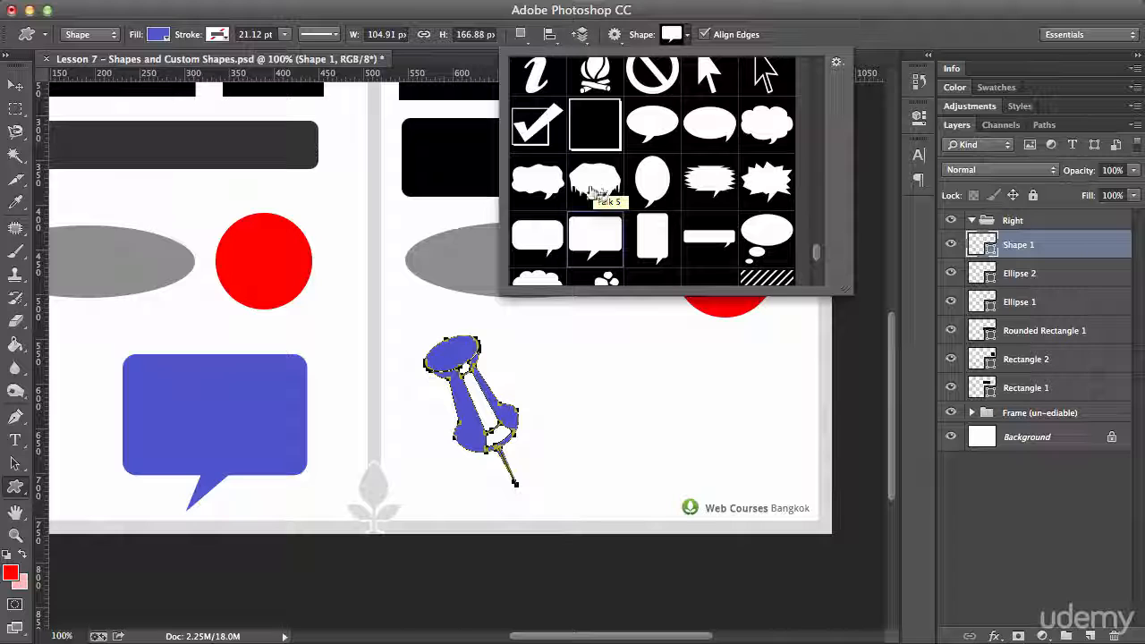
{"action": "left_click", "coordinate": [583, 216]}
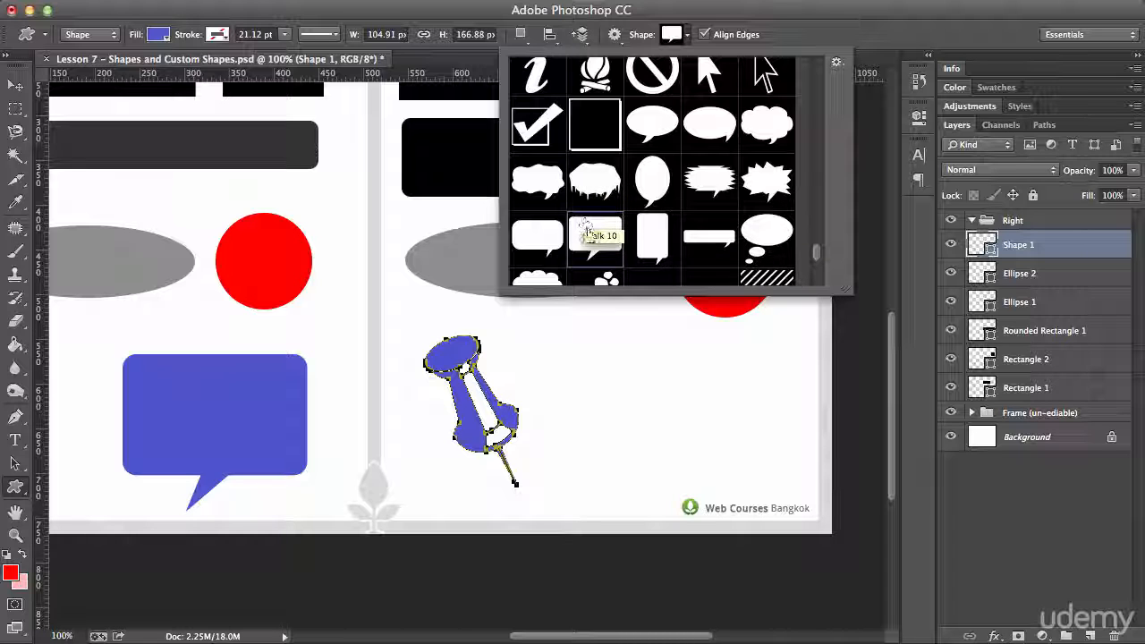
- Draw a speech bubble about 201 px wide and 171 px high beside the new pushpin
{"action": "left_click", "coordinate": [587, 357]}
{"action": "left_click", "coordinate": [536, 396]}
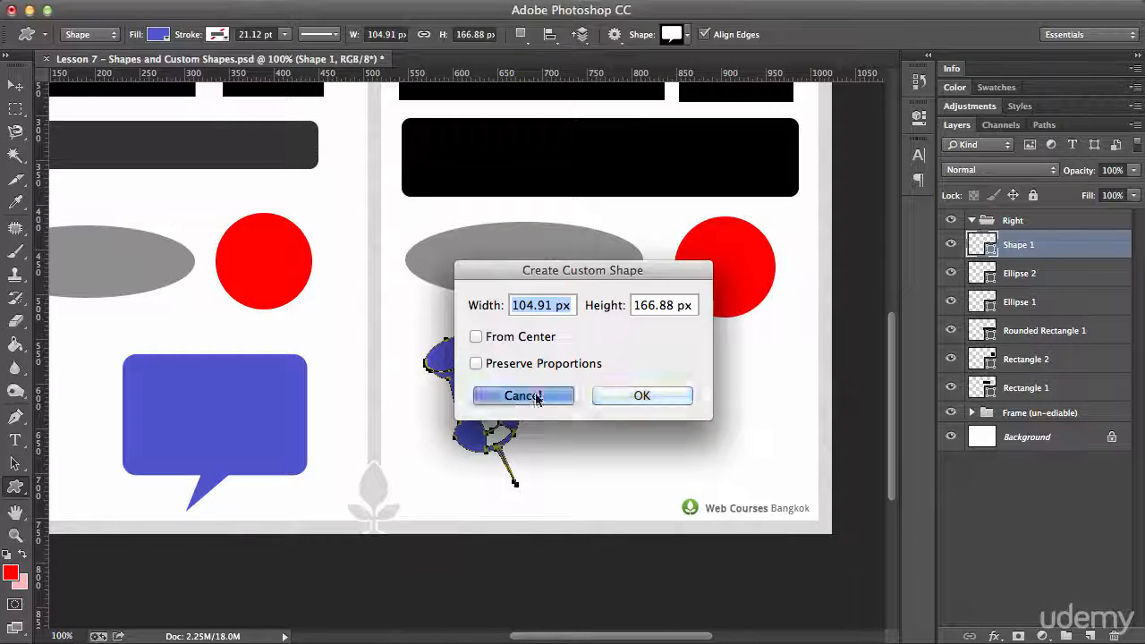
{"action": "left_click_drag", "start_coordinate": [597, 328], "coordinate": [801, 480]}
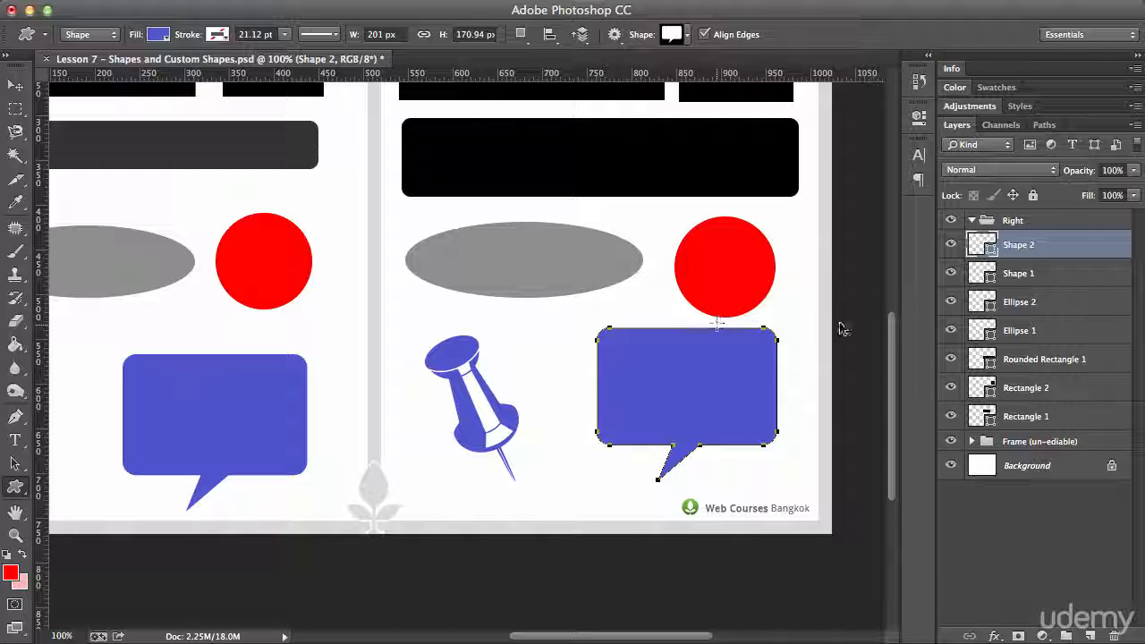
- Select the pushpin, circle and oval layers in turn to check which shape each one holds
{"action": "left_click", "coordinate": [993, 276]}
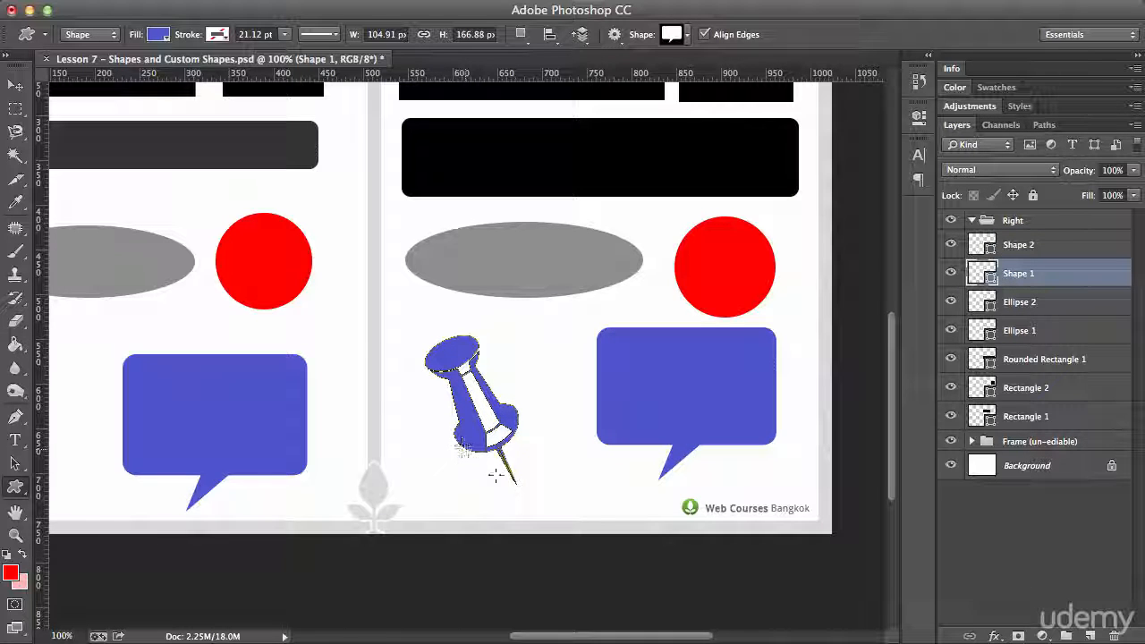
{"action": "left_click", "coordinate": [1038, 303]}
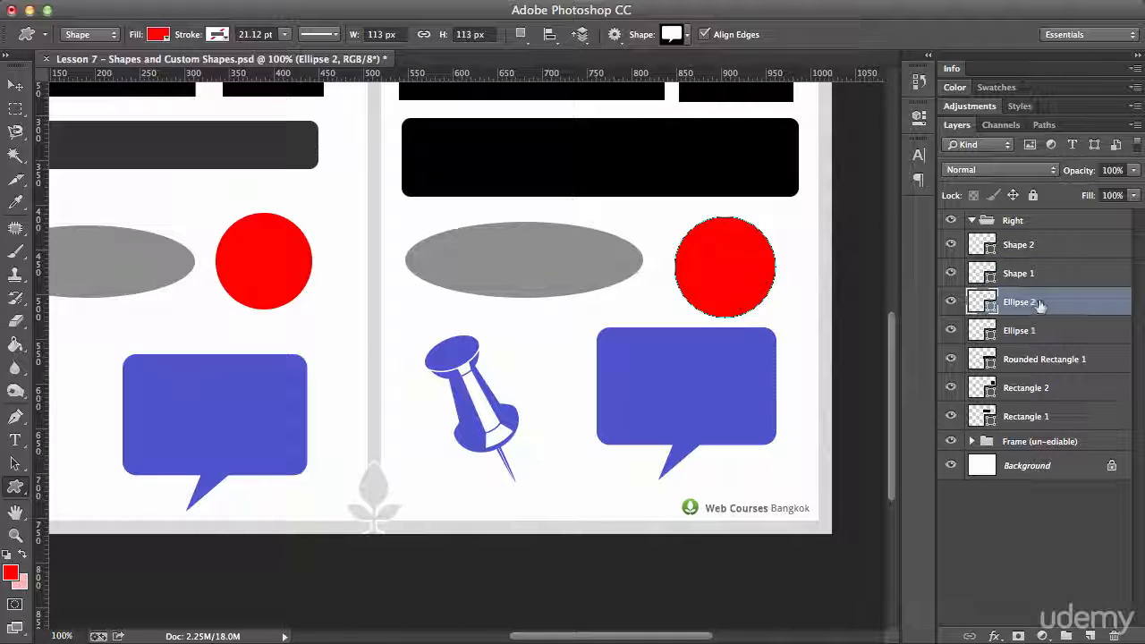
{"action": "left_click", "coordinate": [980, 332]}
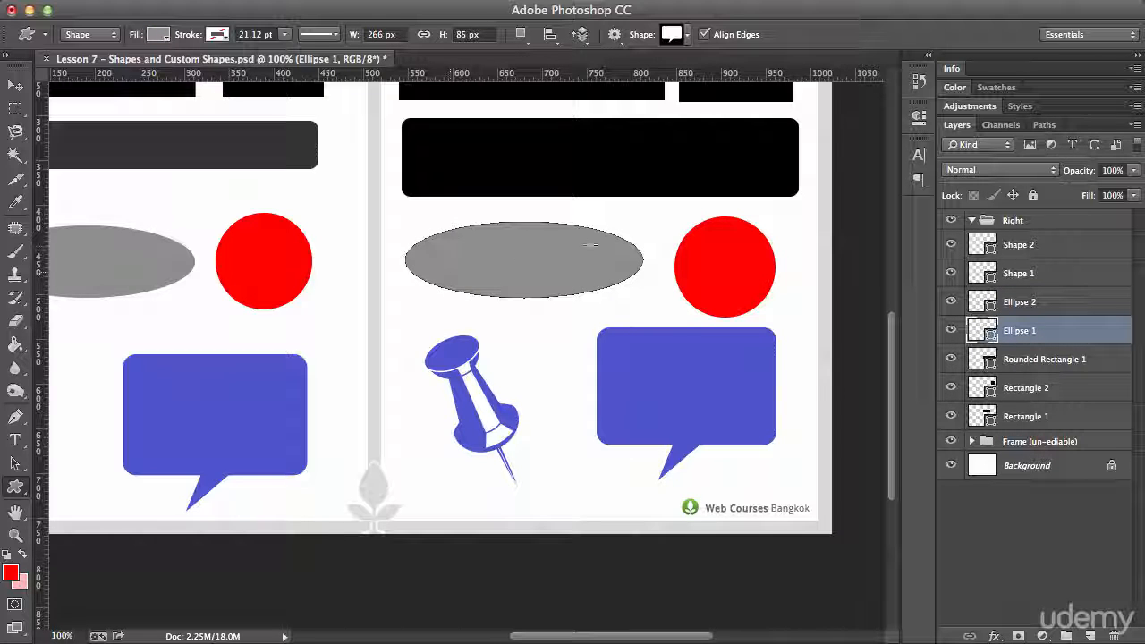
{"action": "left_click_drag", "start_coordinate": [980, 330], "coordinate": [976, 304]}
- Scale the new red circle on the Ellipse 2 layer down proportionally to about 95.6% with Free Transform
{"action": "left_click", "coordinate": [976, 306]}
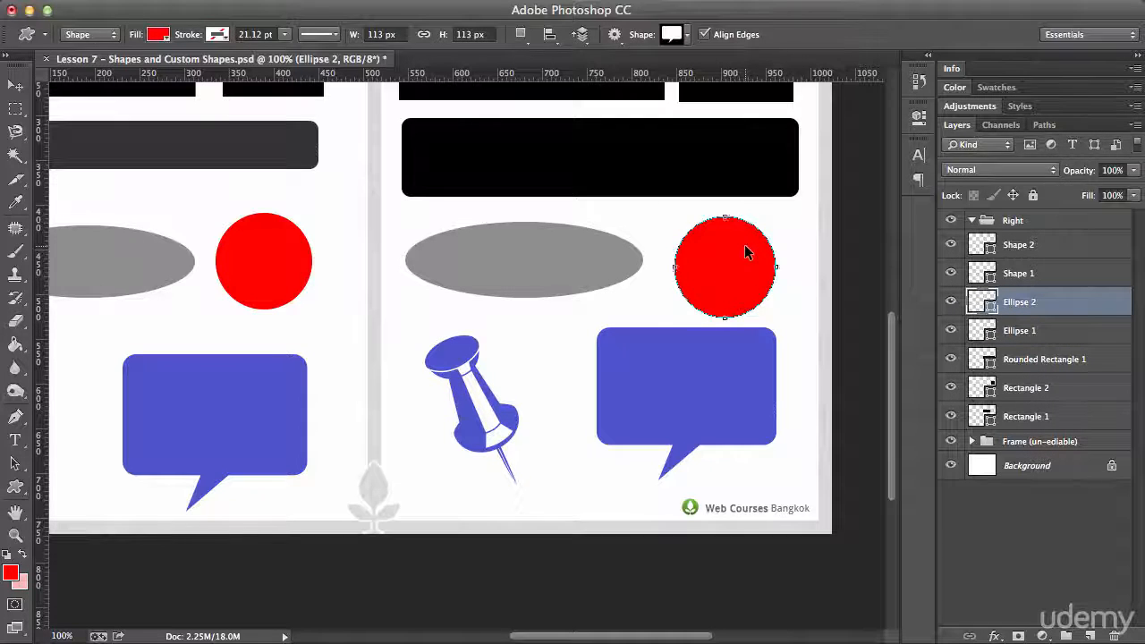
{"action": "key", "text": "super+t"}
{"action": "left_click_drag", "start_coordinate": [669, 315], "coordinate": [655, 294]}
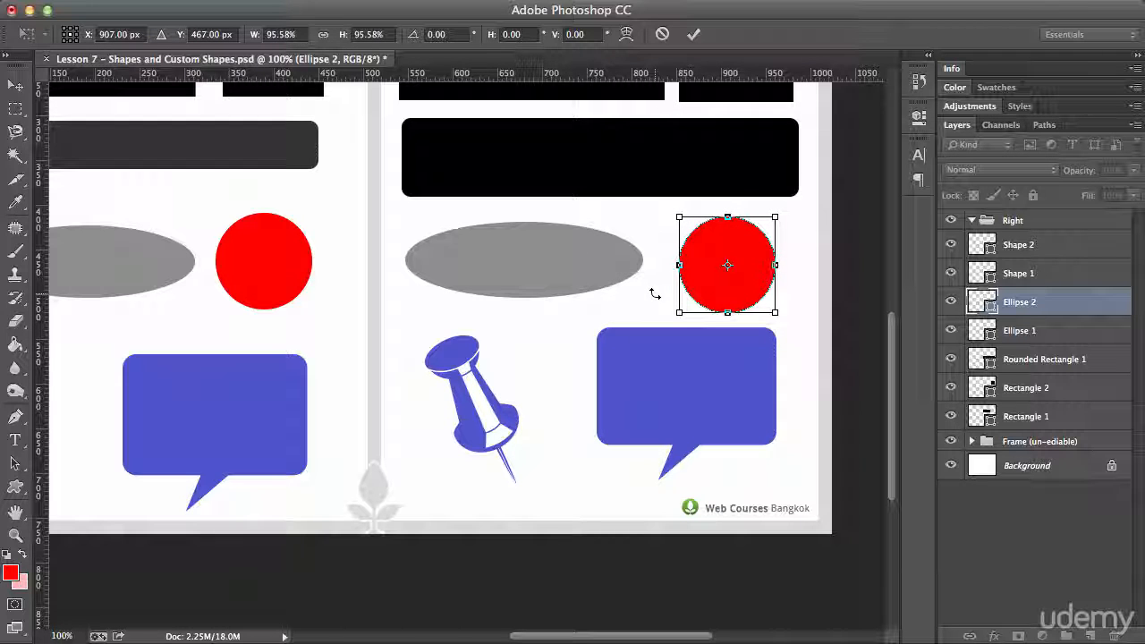